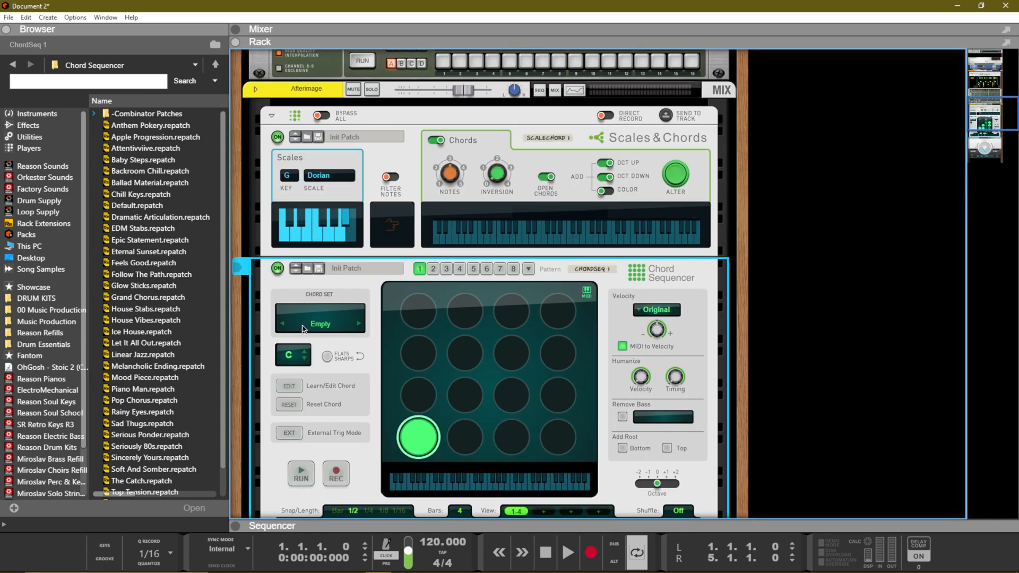
scroll(292, 265, down, 5)
scroll(433, 334, up, 2)
scroll(438, 342, up, 4)
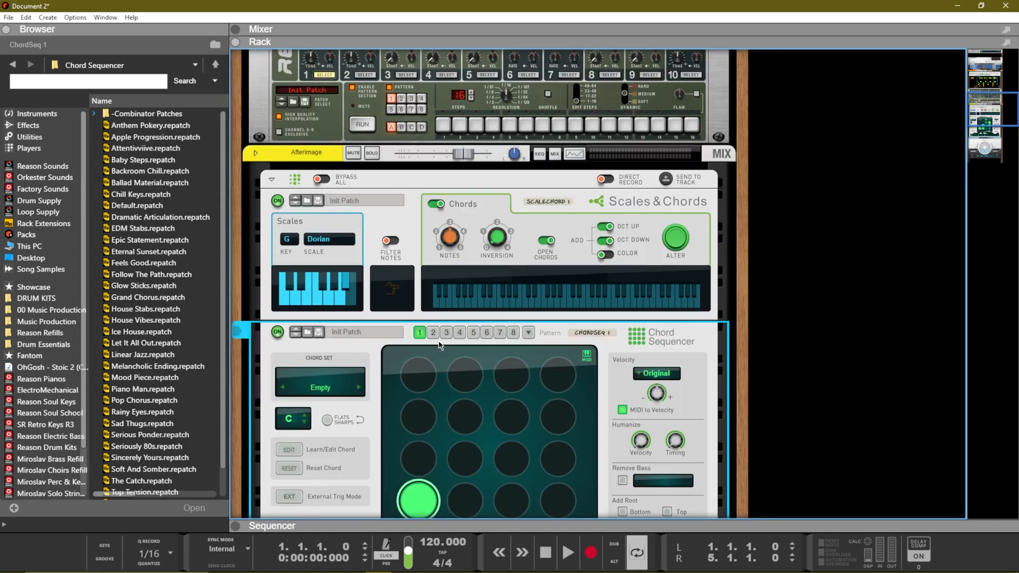
scroll(442, 340, down, 1)
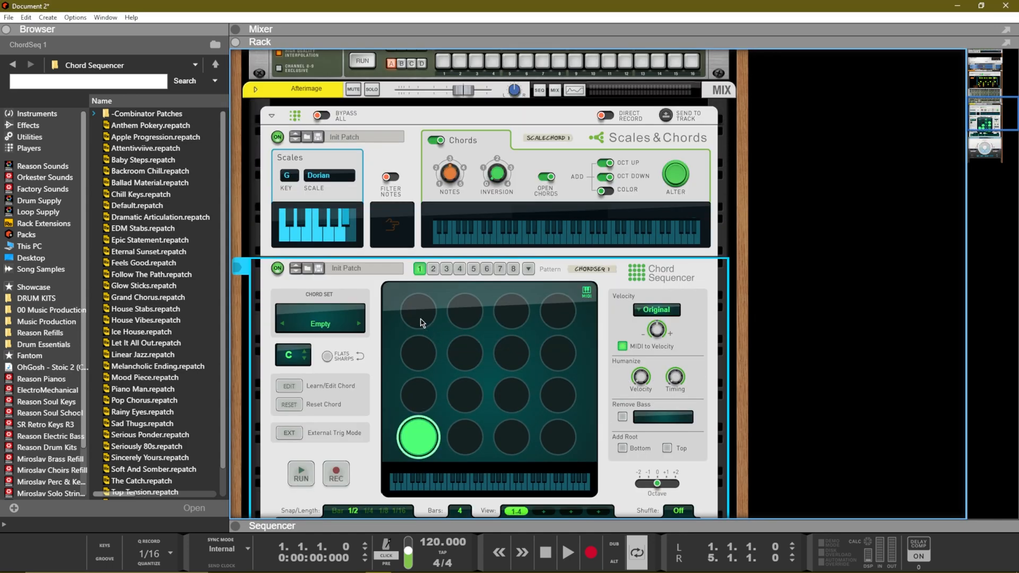
scroll(439, 318, down, 1)
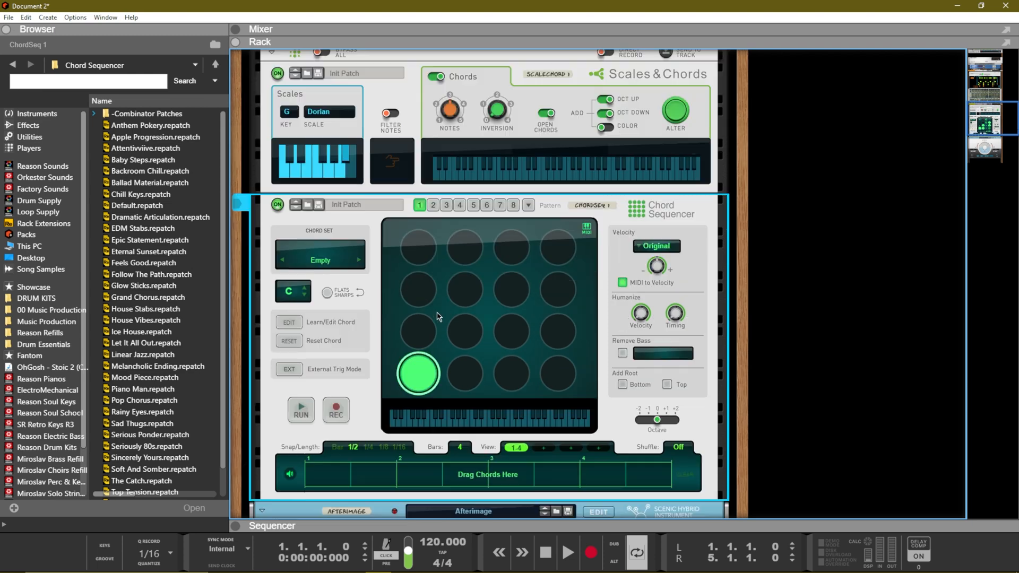
scroll(431, 321, up, 1)
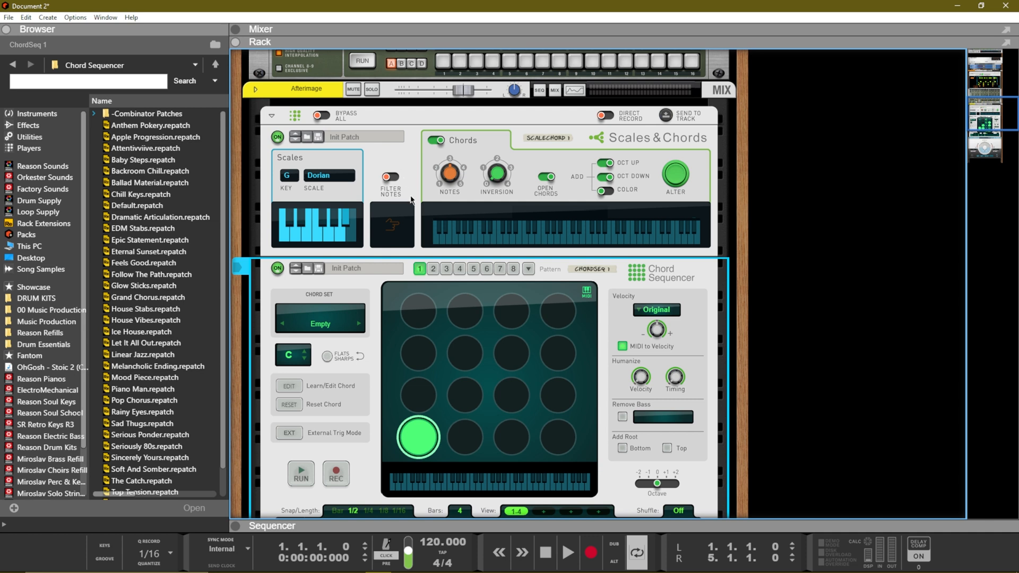
Enable Learn/Edit Chord in the Chord Sequencer and store C, Dm, C and F on the lowest row of pads.
click(289, 387)
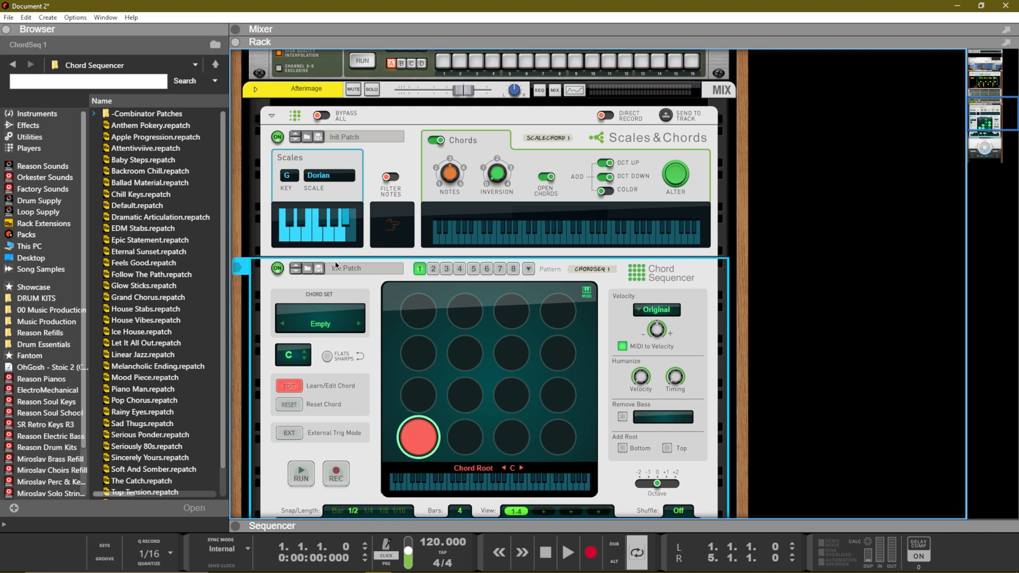
click(465, 434)
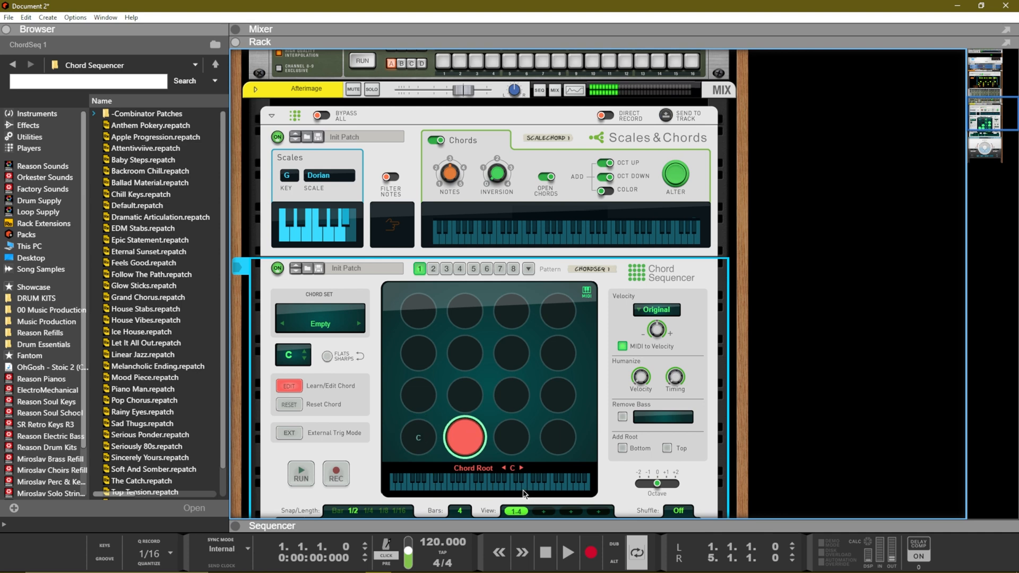
click(423, 439)
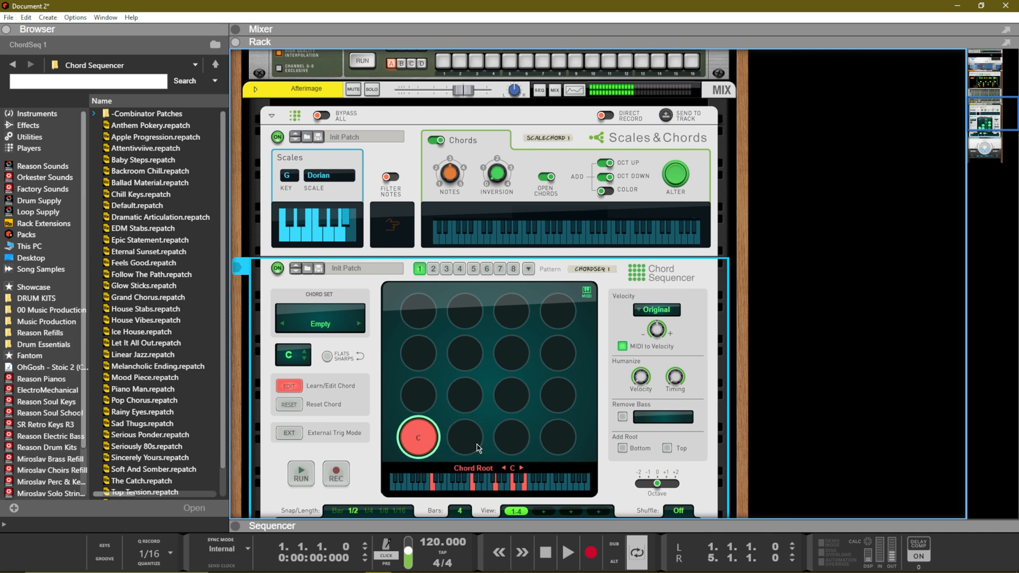
click(477, 449)
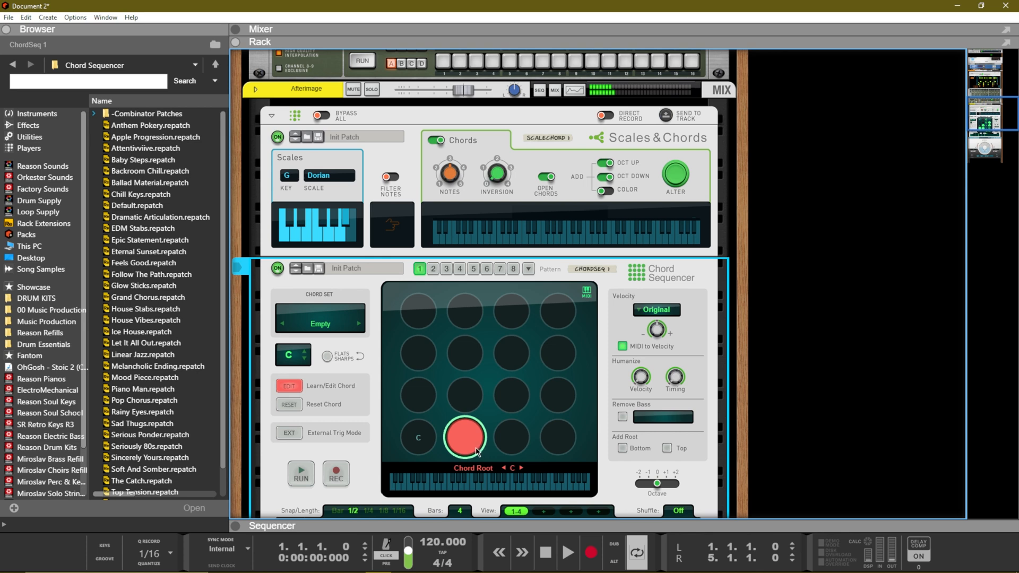
click(509, 438)
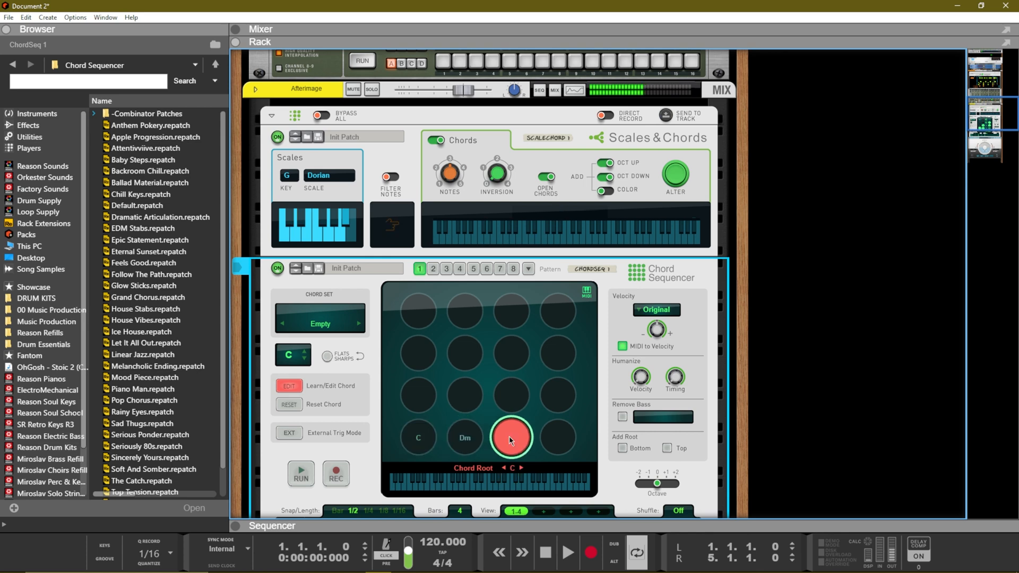
click(553, 437)
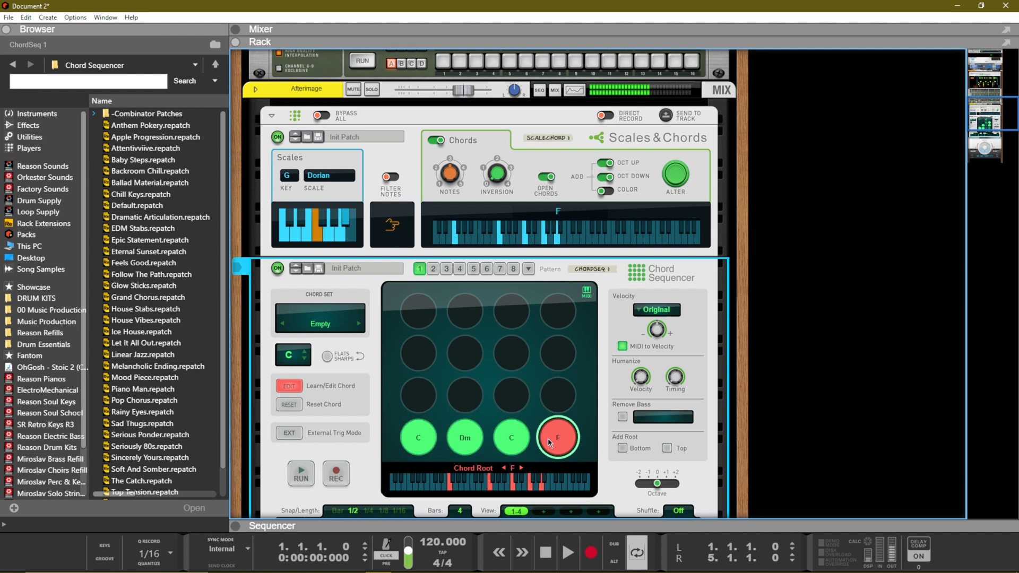
Adjust the Scales & Chords voicing and store C7, Dm7, Cadd9 and FMaj7 on the second pad row from the bottom.
click(429, 404)
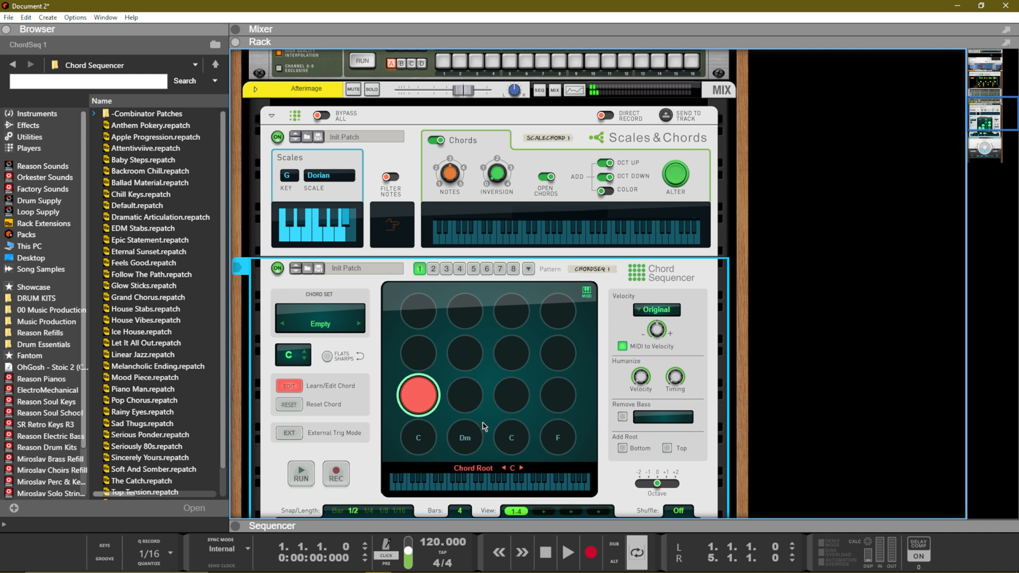
click(497, 183)
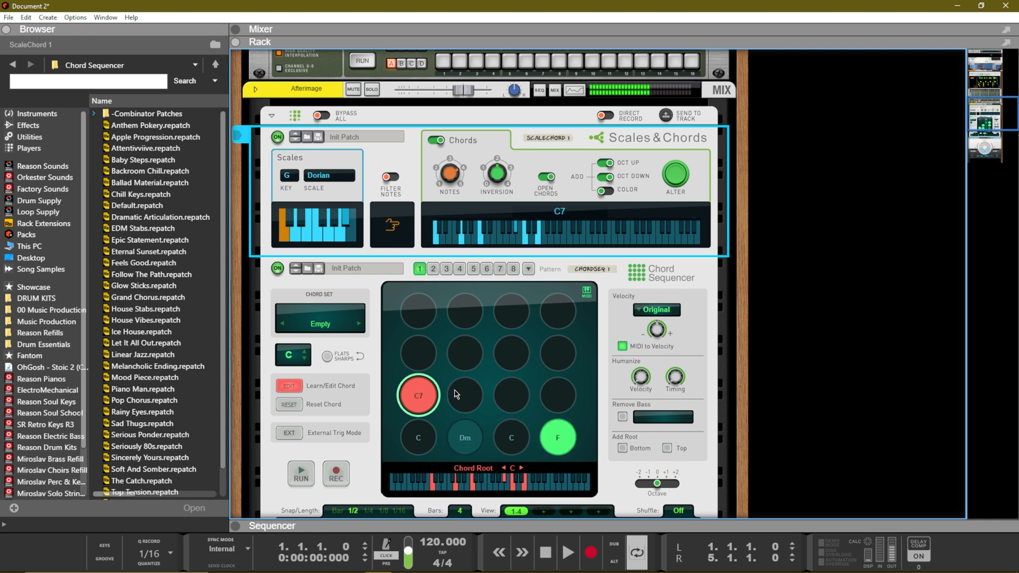
click(462, 394)
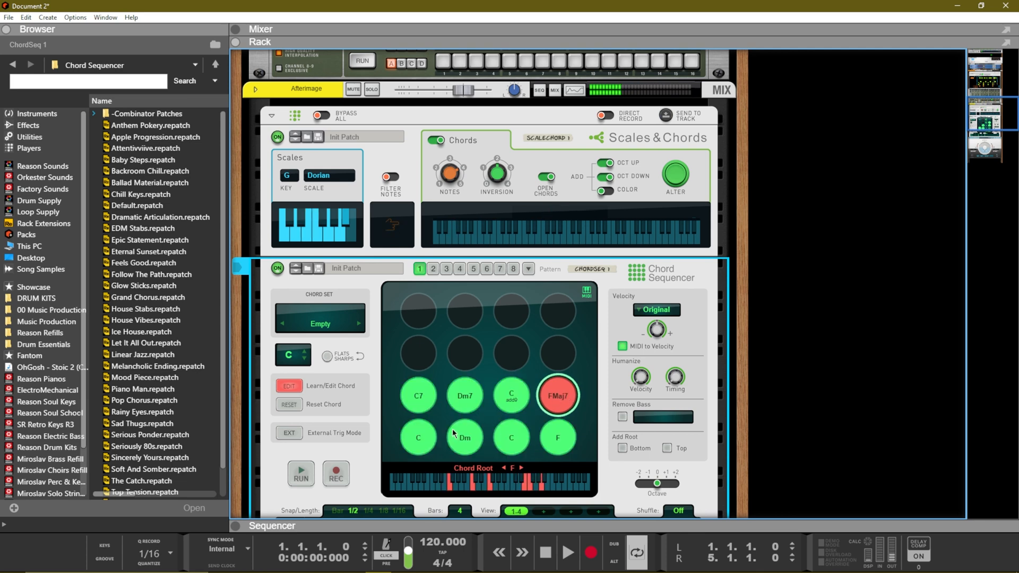
Audition the learned chords across the second pad row, mixing in the lowest row's first C chord.
click(421, 383)
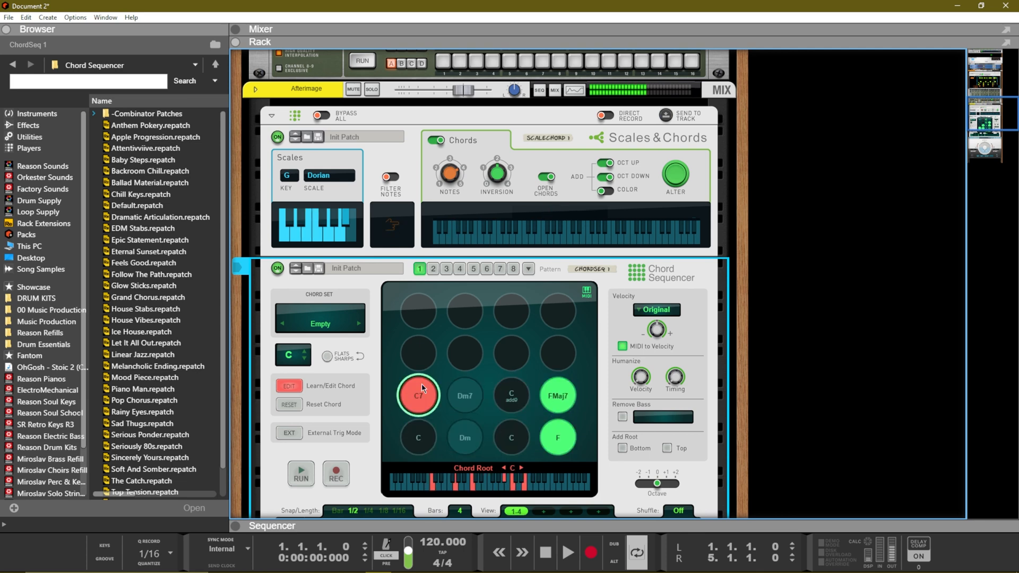
click(466, 385)
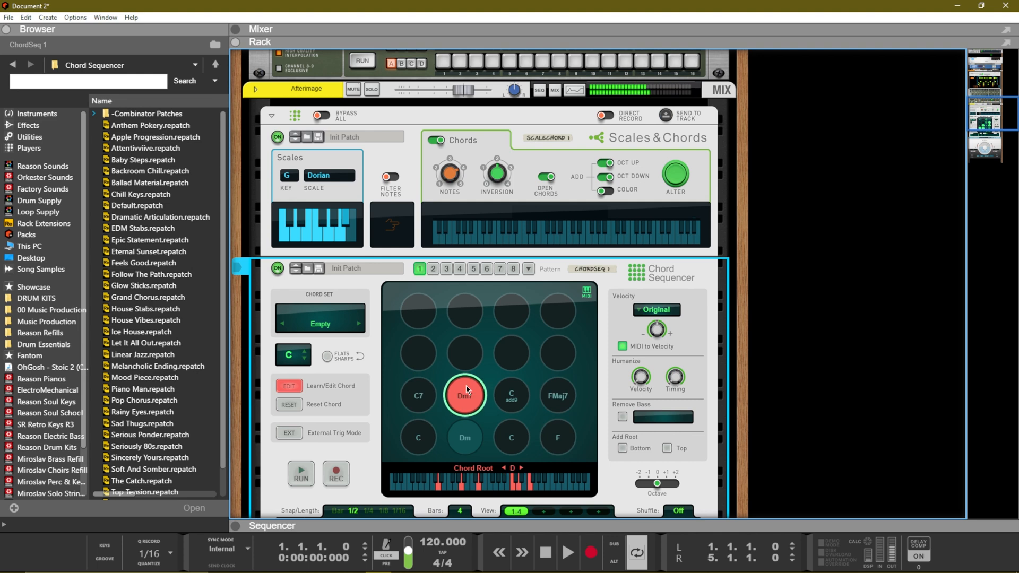
click(511, 385)
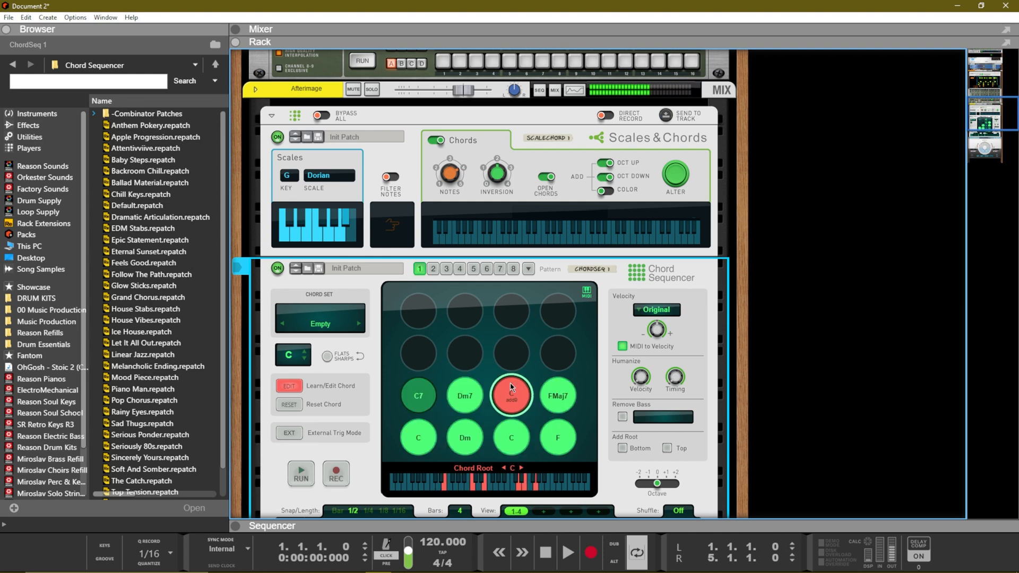
click(556, 383)
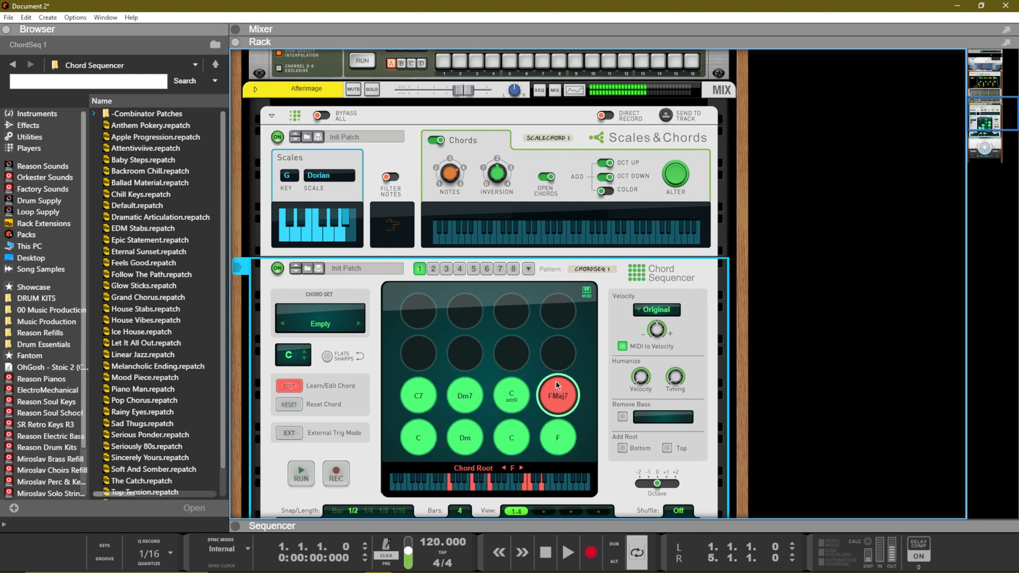
click(431, 432)
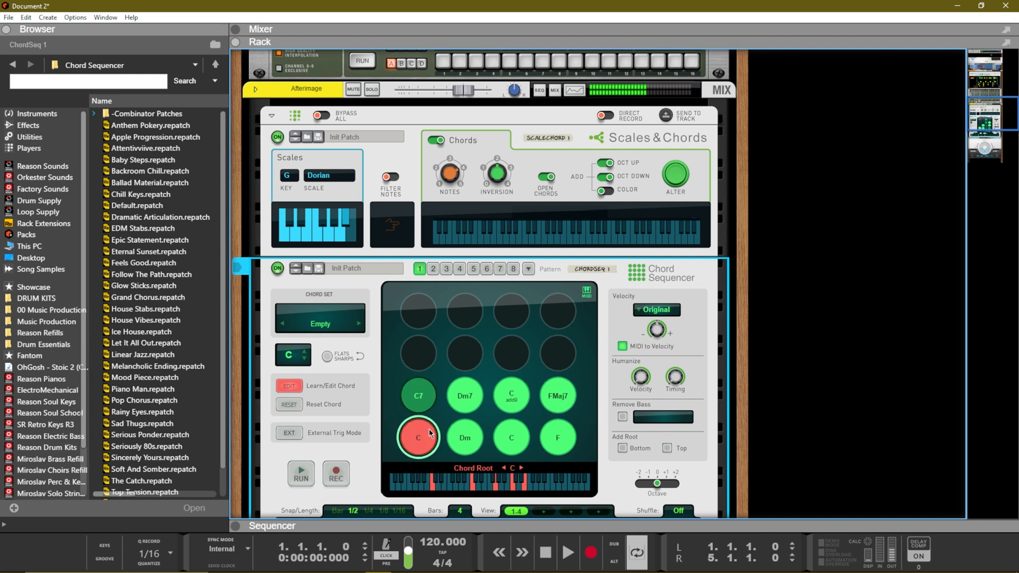
click(463, 381)
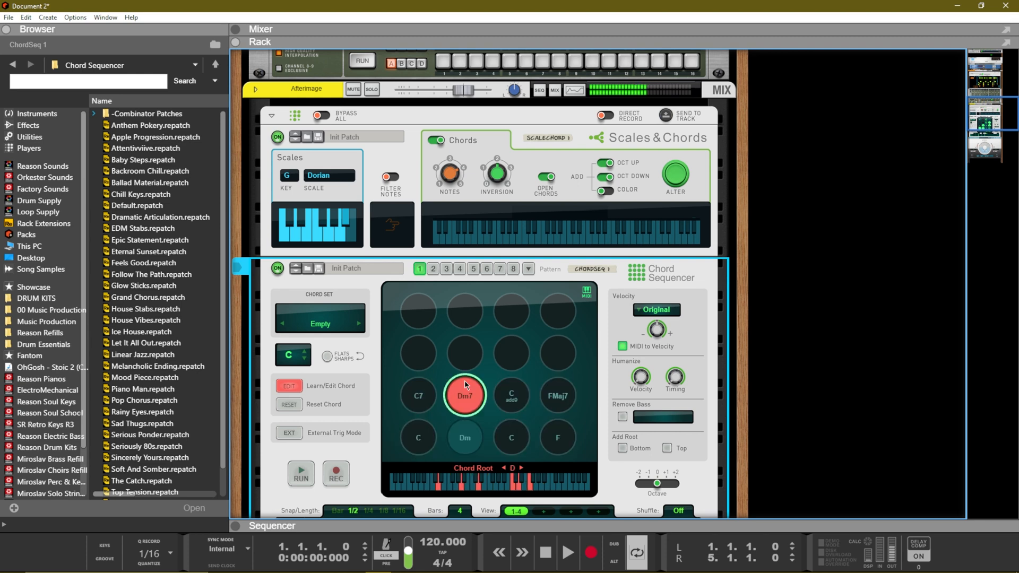
click(503, 388)
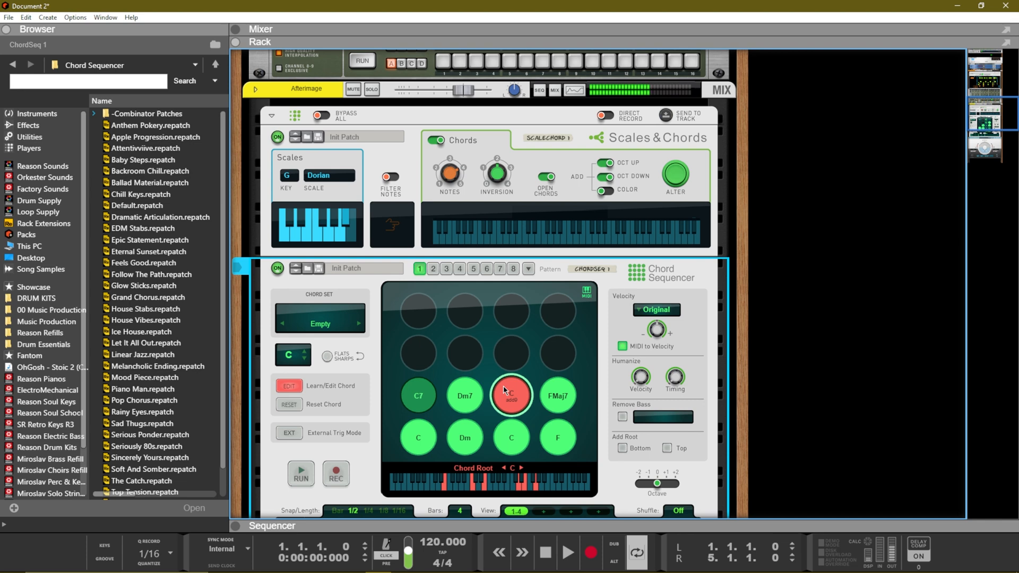
click(549, 392)
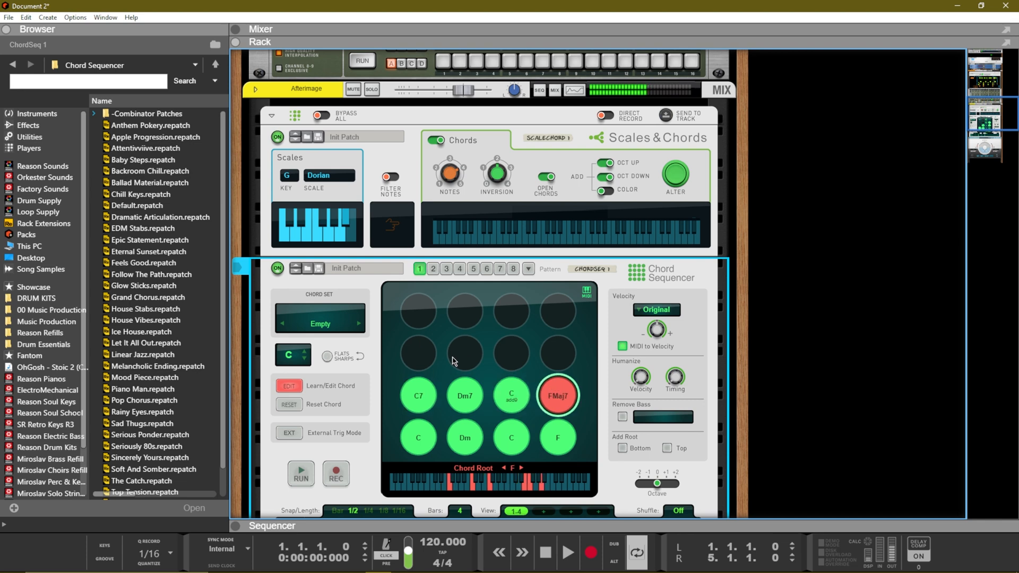
Change the Scales & Chords inversion and store C9, Dm9, Dm11 and FMaj9 on the third pad row from the bottom.
click(420, 353)
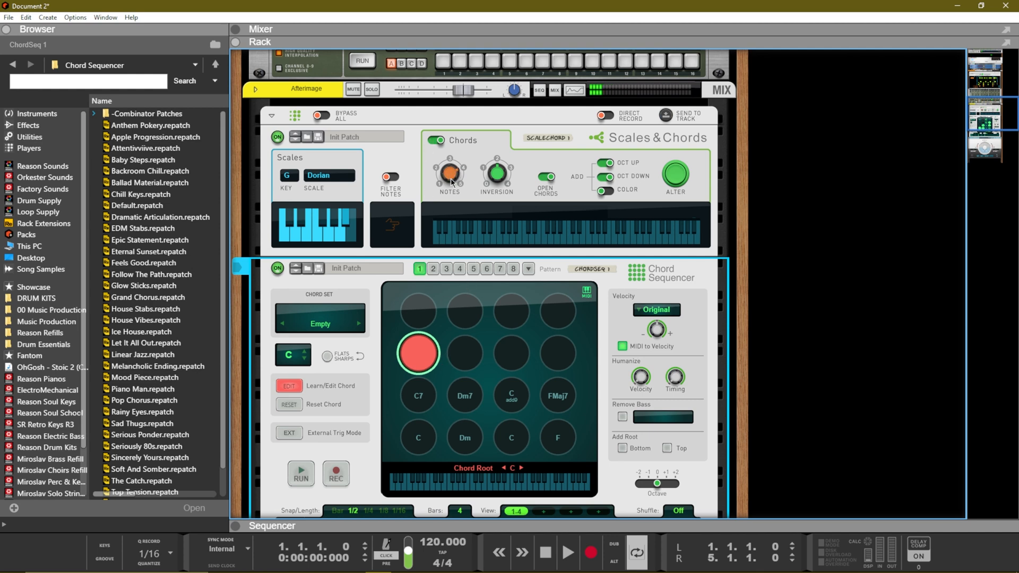
click(502, 172)
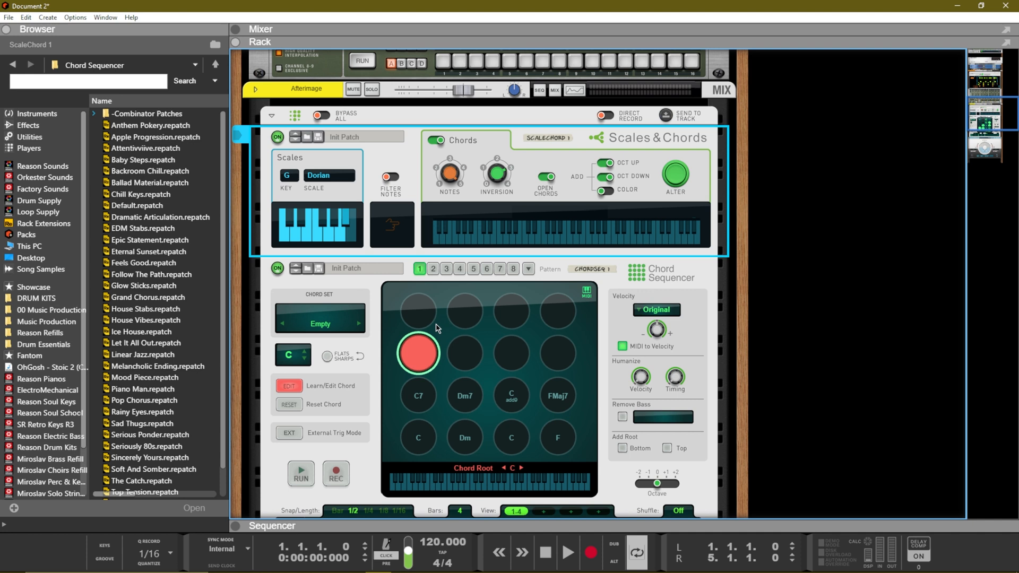
click(427, 350)
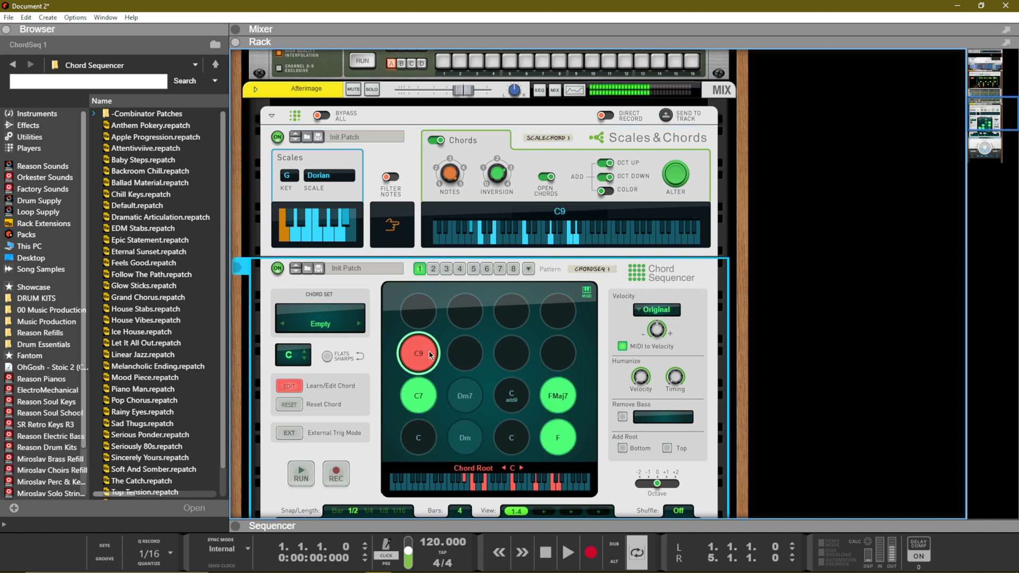
click(463, 346)
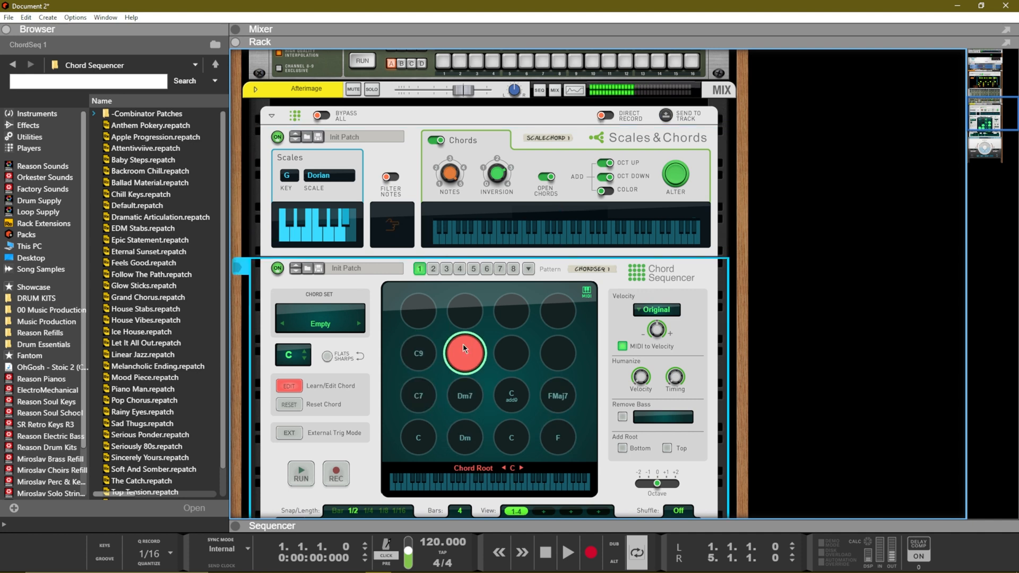
click(509, 352)
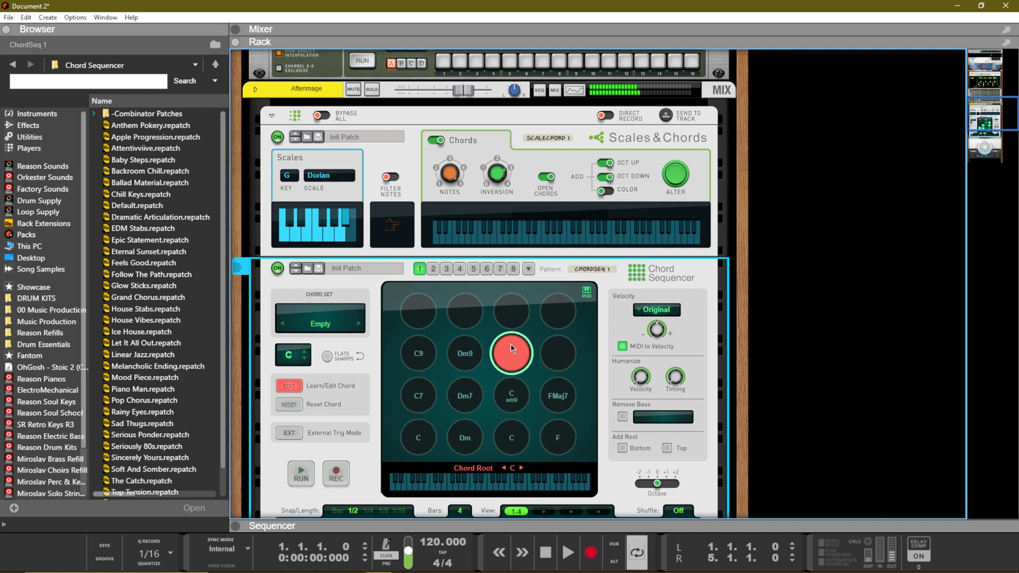
click(555, 353)
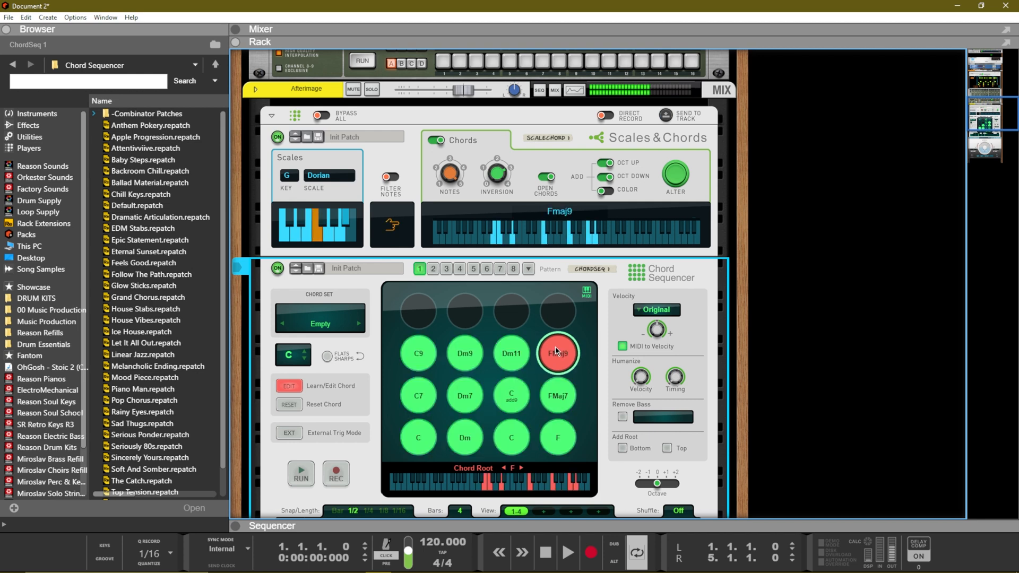
Readjust the Scales & Chords inversion and note count, and store C, Dm, C and F on the uppermost pad row.
click(419, 303)
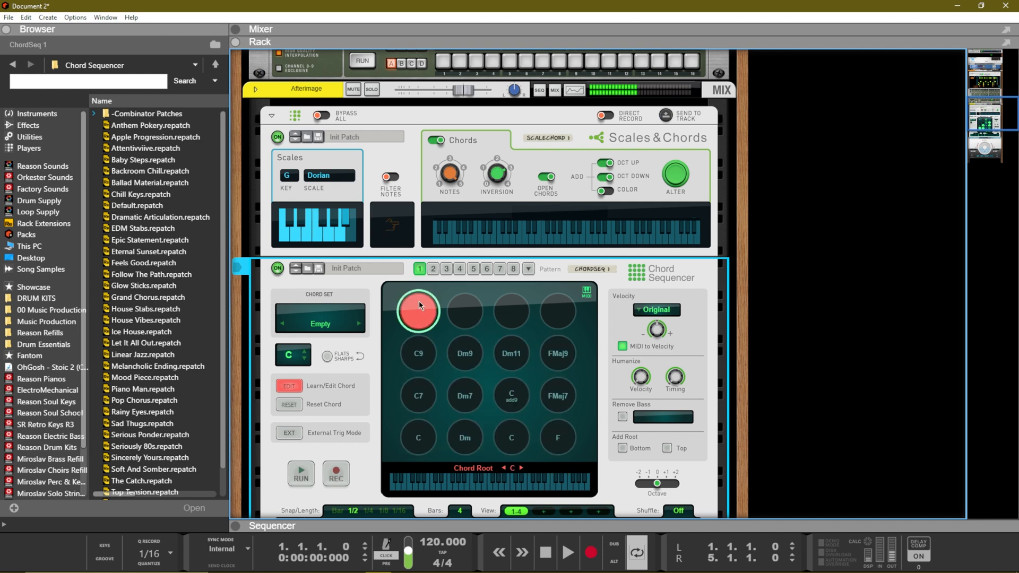
click(498, 183)
drag(452, 191, 455, 198)
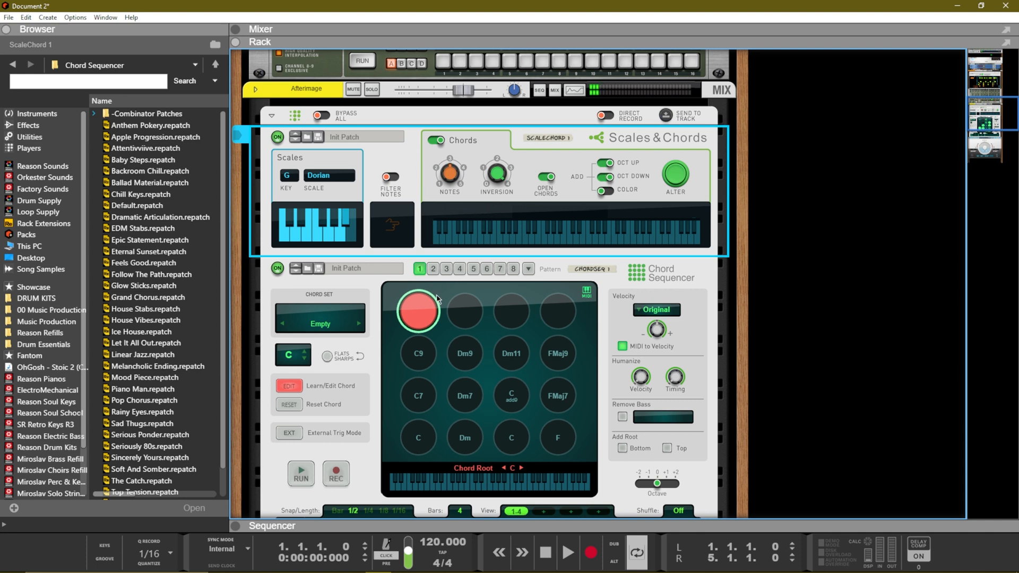
click(468, 311)
click(494, 308)
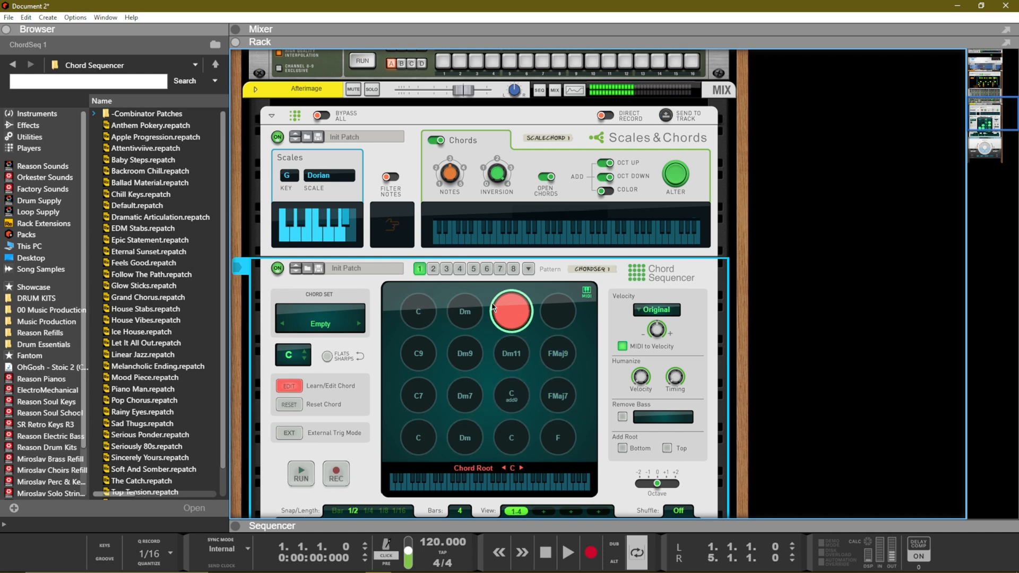
click(556, 305)
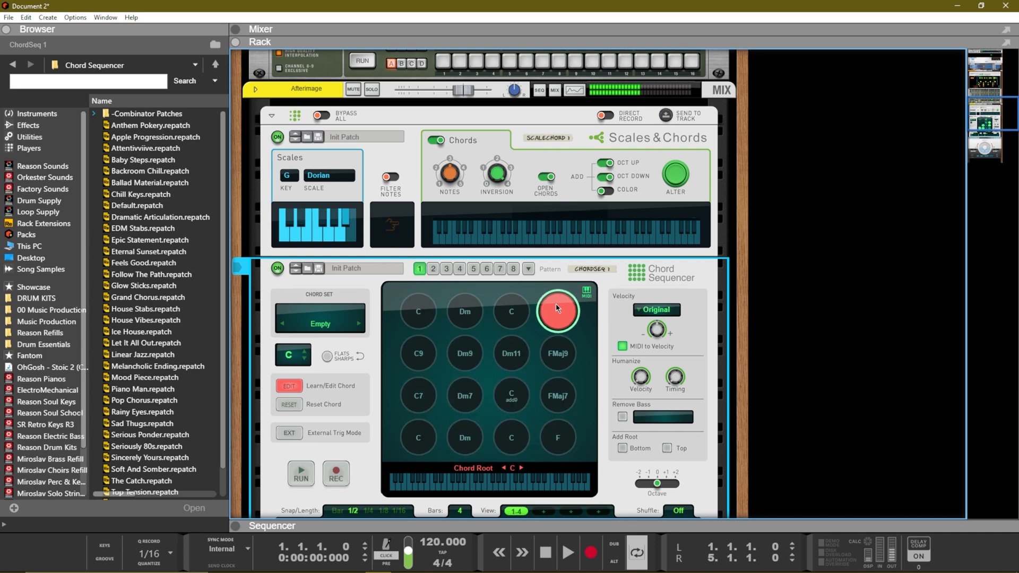
Compare the voicings of the first C chord in the uppermost pad row and the one in the lowest row.
click(433, 310)
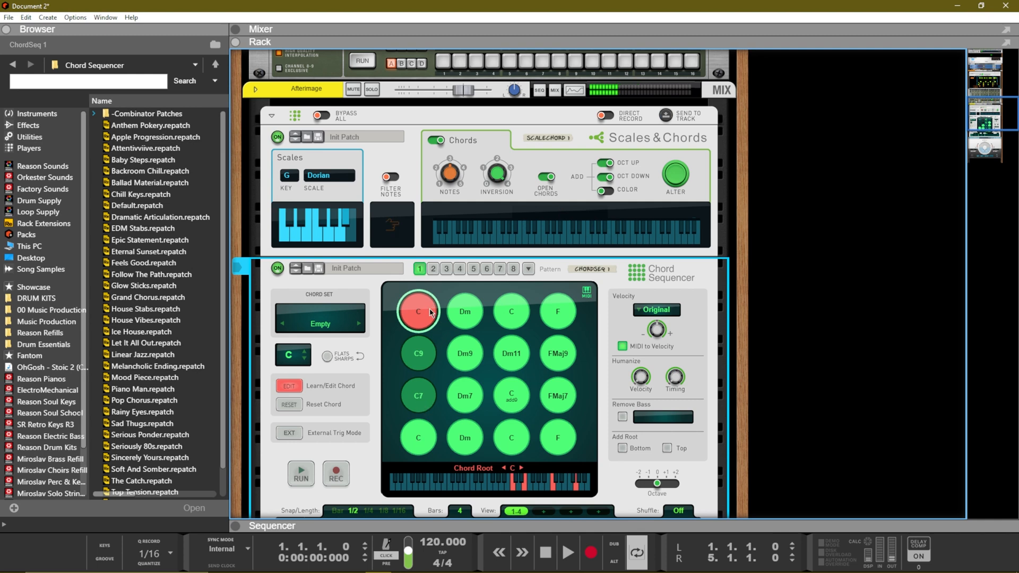
click(419, 425)
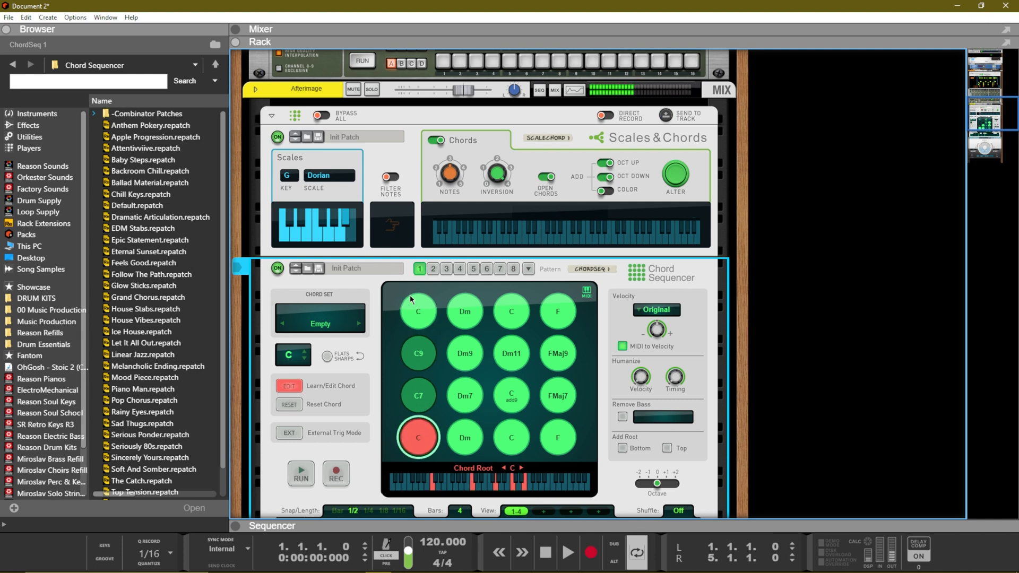
click(413, 298)
click(417, 423)
Place the Dm7 chord at the start of bar 1 in the Chord Sequencer's pattern lane.
scroll(503, 425, down, 3)
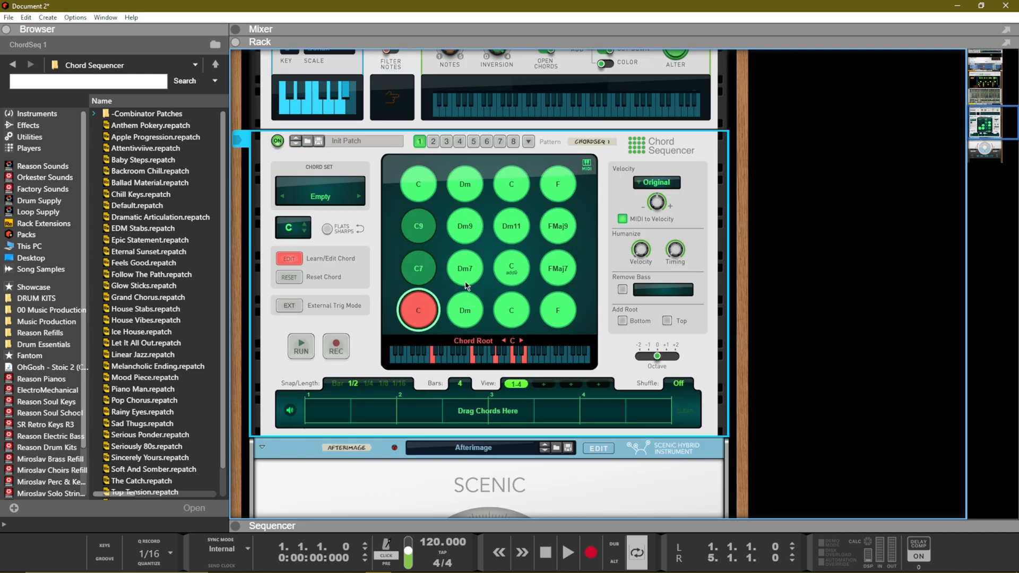
drag(462, 260, 326, 409)
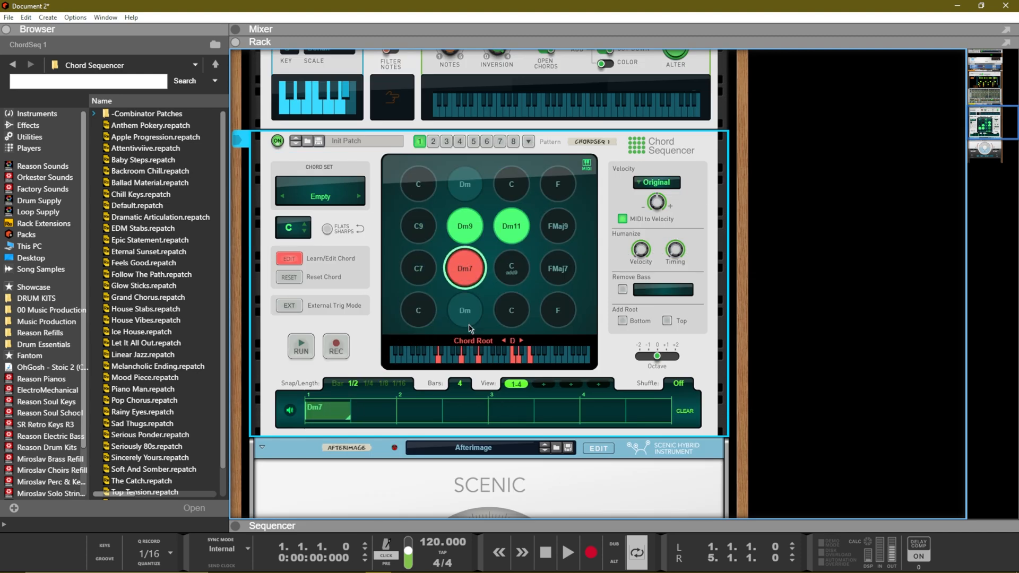
Place Cadd9, the lowest row's F, and Dm9 in consecutive half-bar slots after Dm7 in the pattern lane.
drag(512, 271, 379, 405)
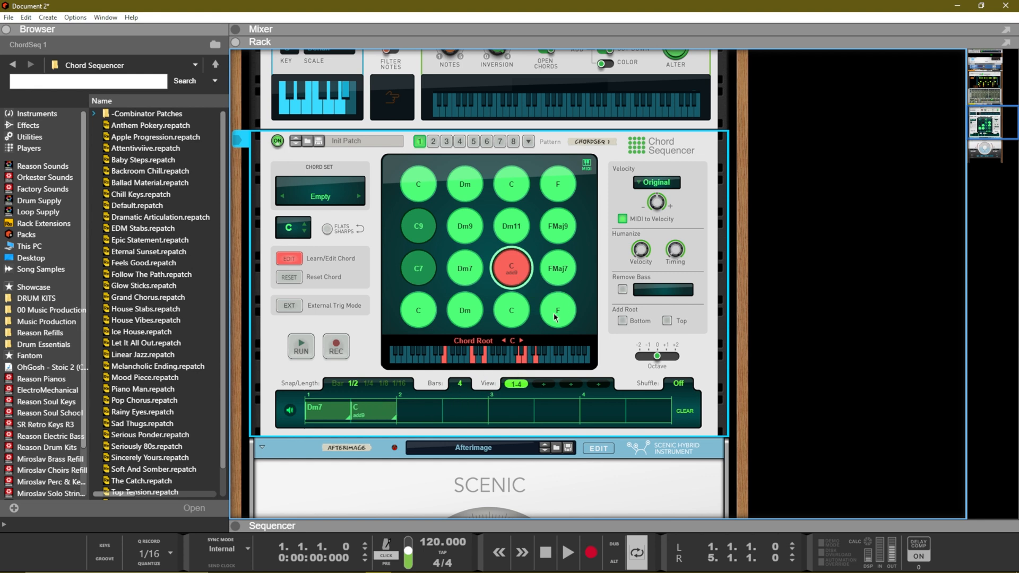
drag(552, 306, 415, 405)
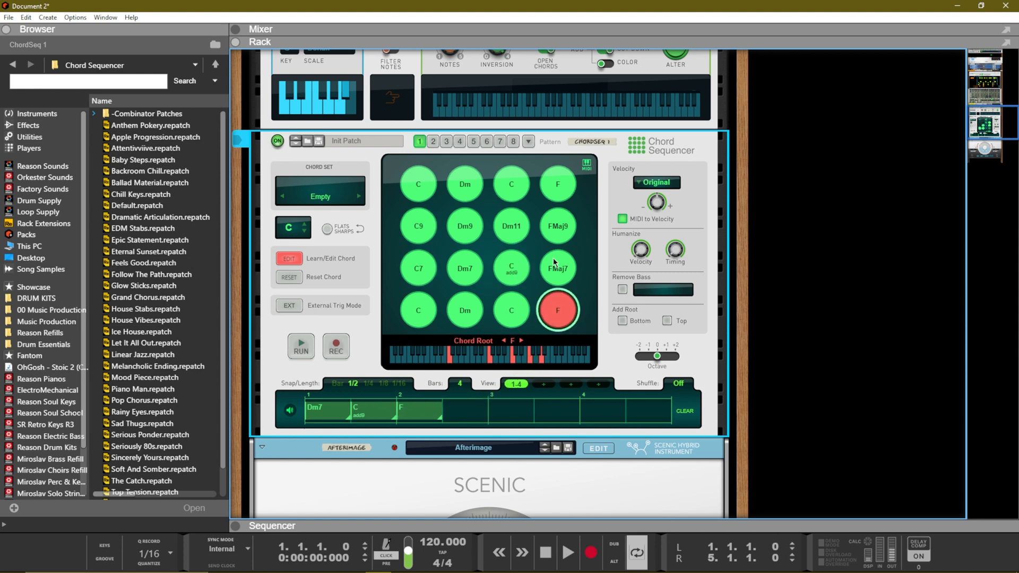
drag(521, 225, 497, 308)
drag(464, 218, 486, 415)
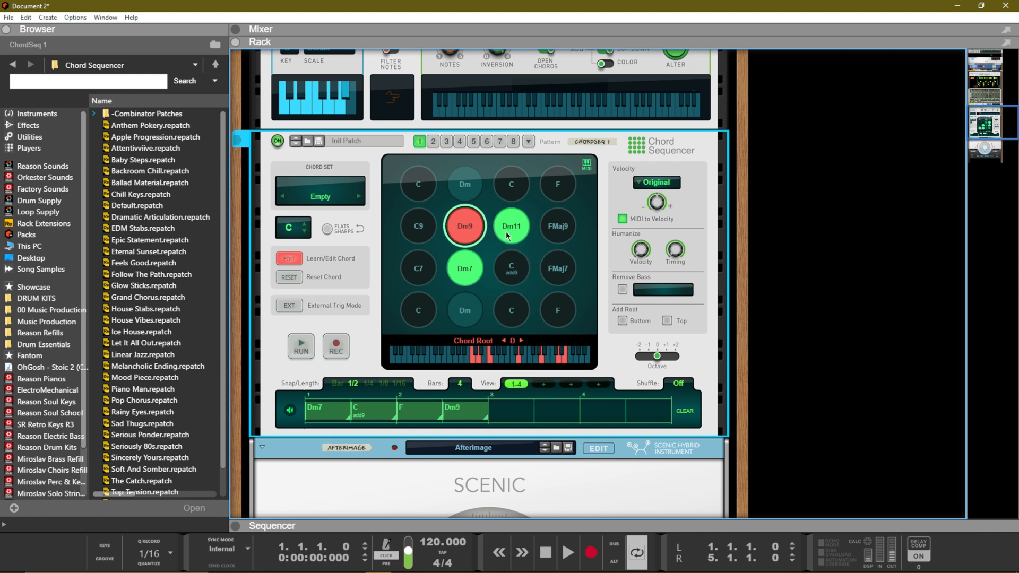
Audition the third chord (C) and the Dm in the uppermost pad row, as well as the Dm7 pad.
click(504, 185)
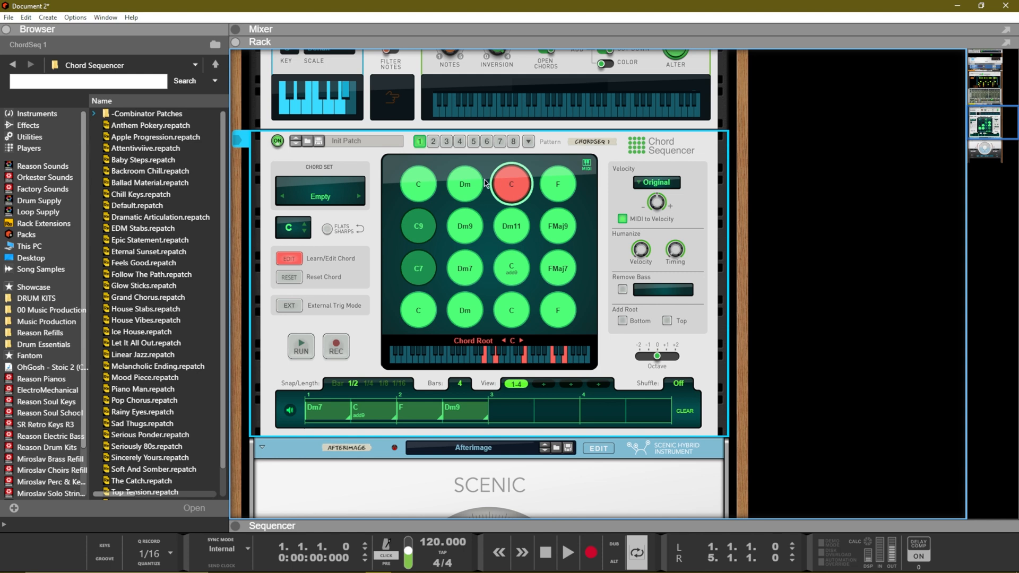
click(463, 183)
click(460, 263)
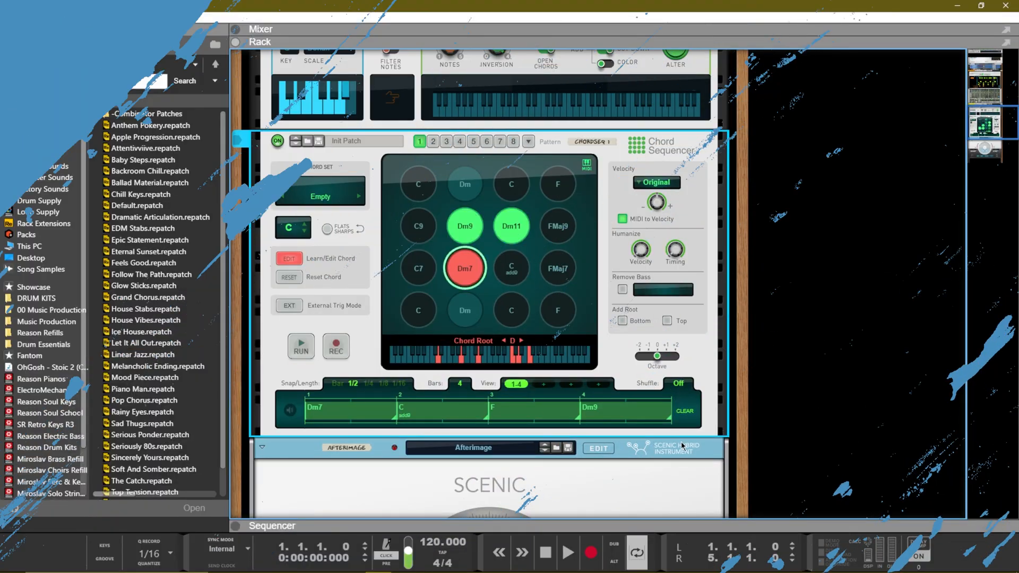
Play back the four-chord pattern, turn the Scenic instrument's Open filter handle down slightly, and stop playback.
key(space)
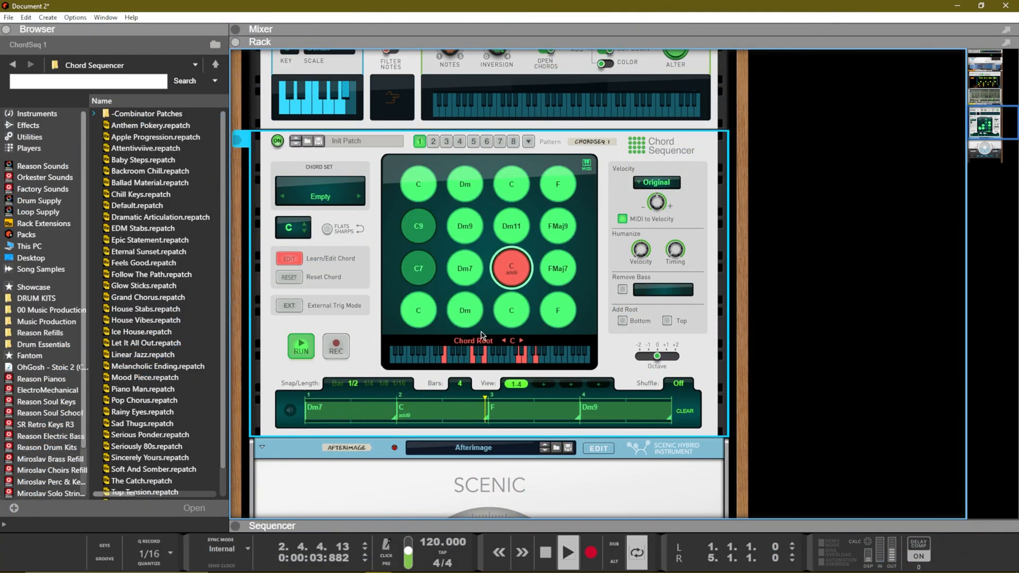
scroll(512, 391, down, 3)
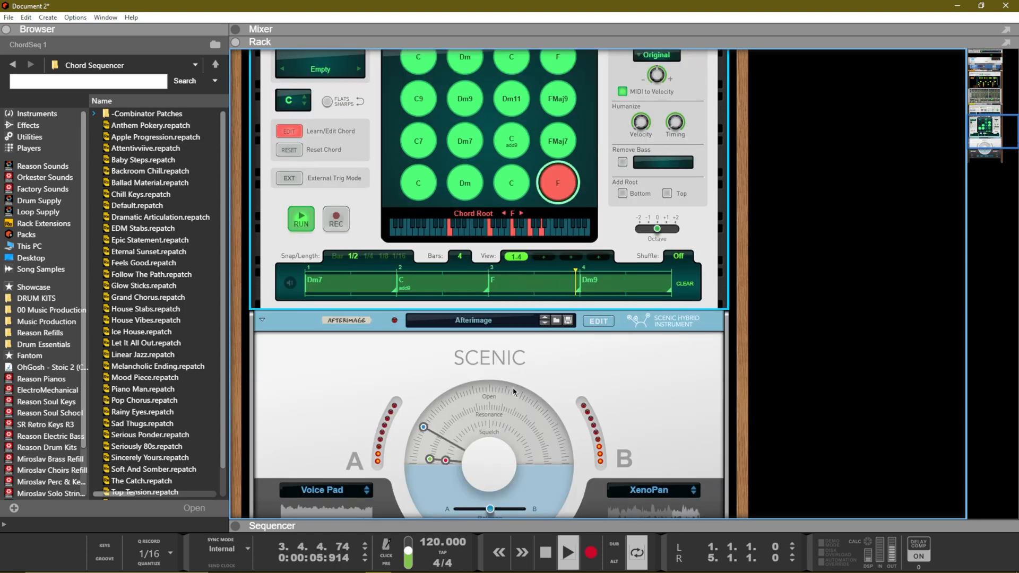
scroll(513, 387, up, 3)
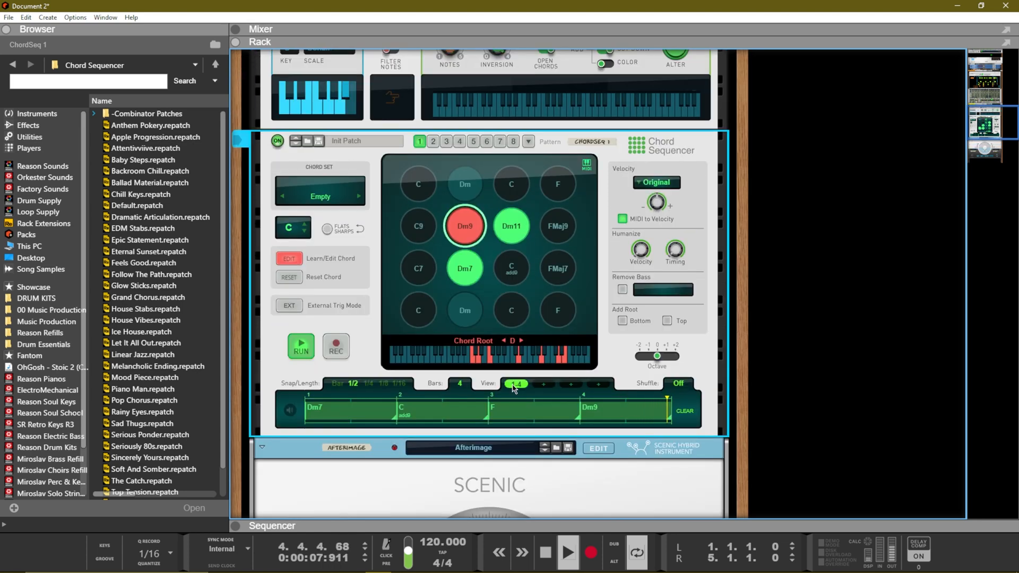
scroll(514, 387, down, 3)
scroll(528, 382, up, 2)
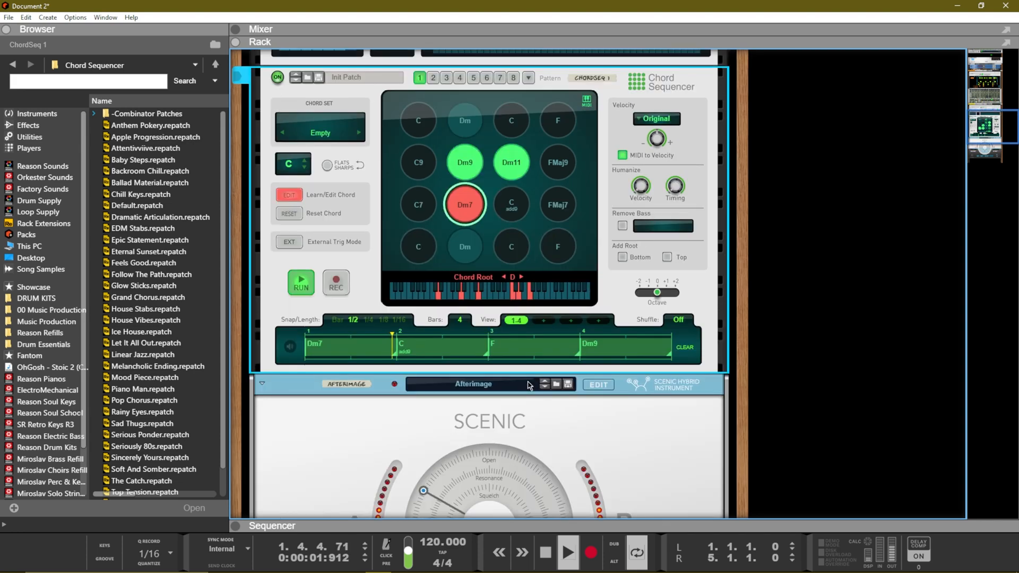
scroll(528, 386, down, 4)
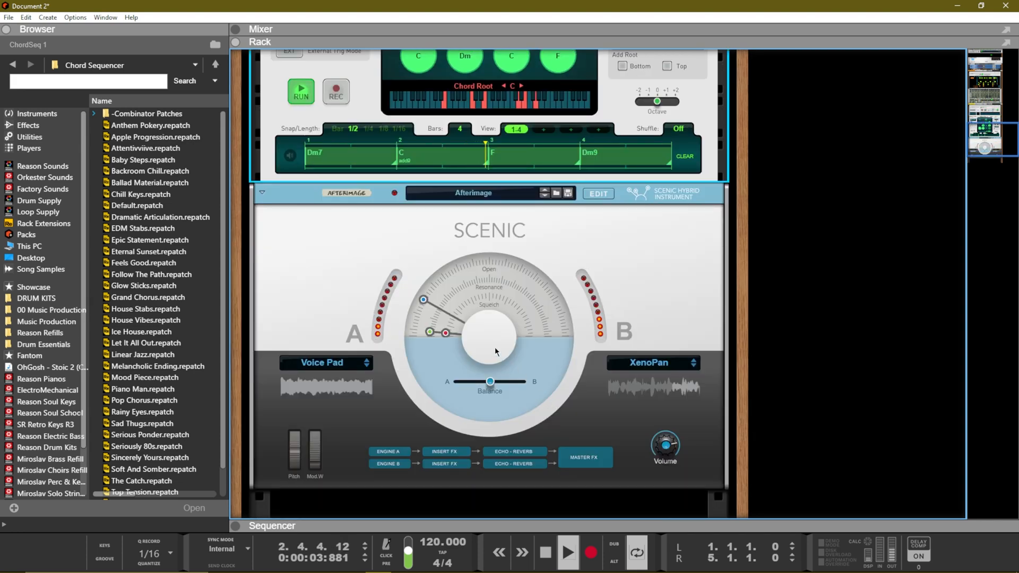
mouse_move(423, 299)
mouse_down()
mouse_move(524, 225)
mouse_move(572, 268)
mouse_move(587, 320)
mouse_move(532, 272)
mouse_move(486, 263)
mouse_move(434, 284)
mouse_move(417, 314)
mouse_up()
key(space)
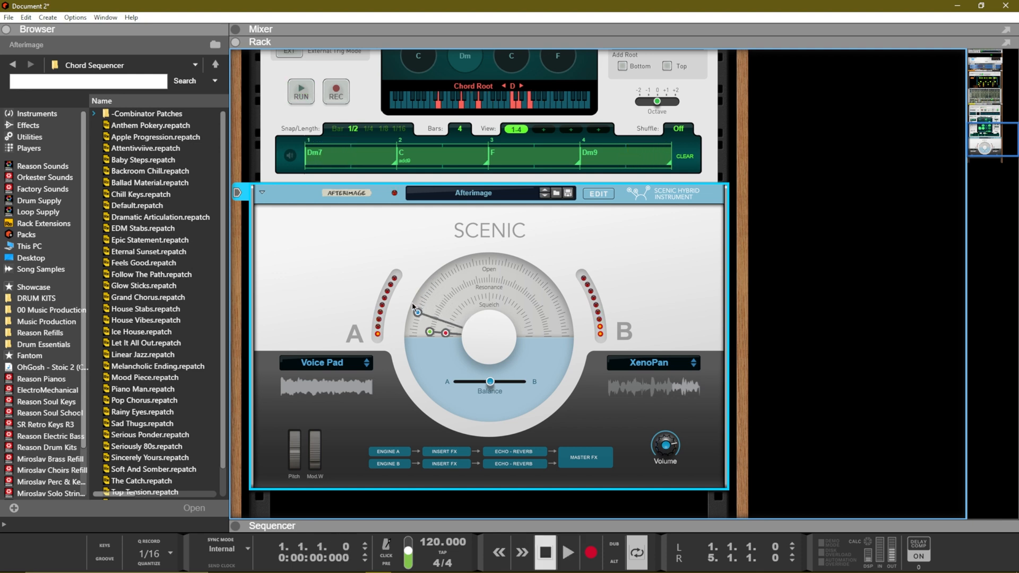
Arm the Redrum 1 track in the sequencer for recording and return to its device in the rack.
key(F7)
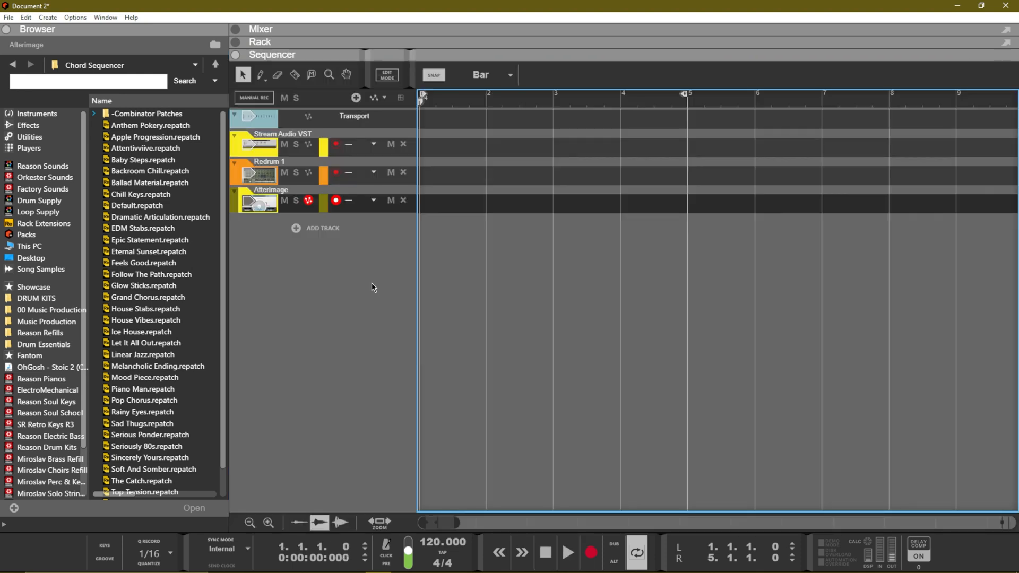
right_click(369, 235)
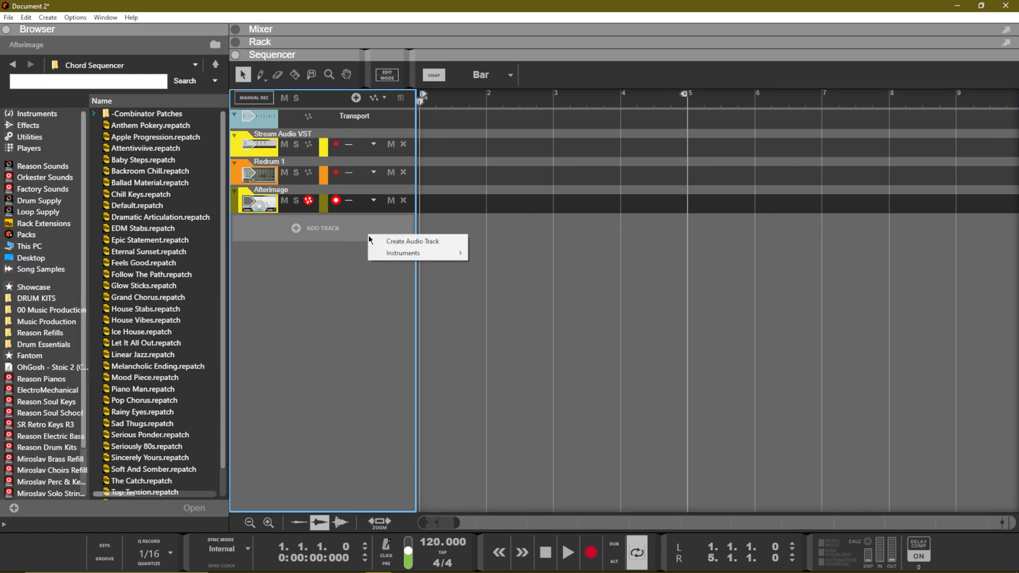
click(336, 172)
key(F6)
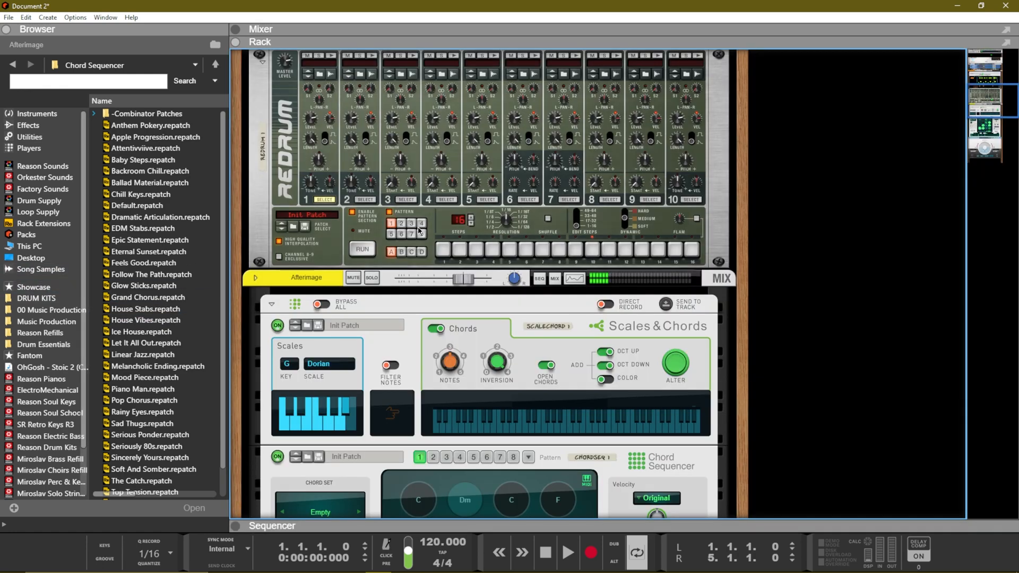
Load the first sample of the Kicks folder in DRUM KITS > Drums - One Shots onto Redrum channel 1.
click(36, 298)
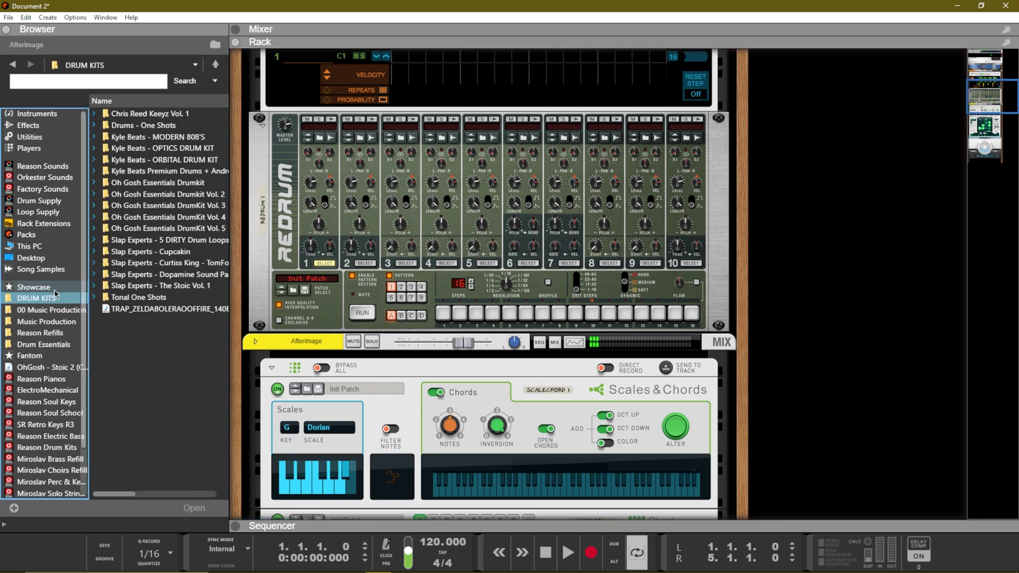
double_click(127, 125)
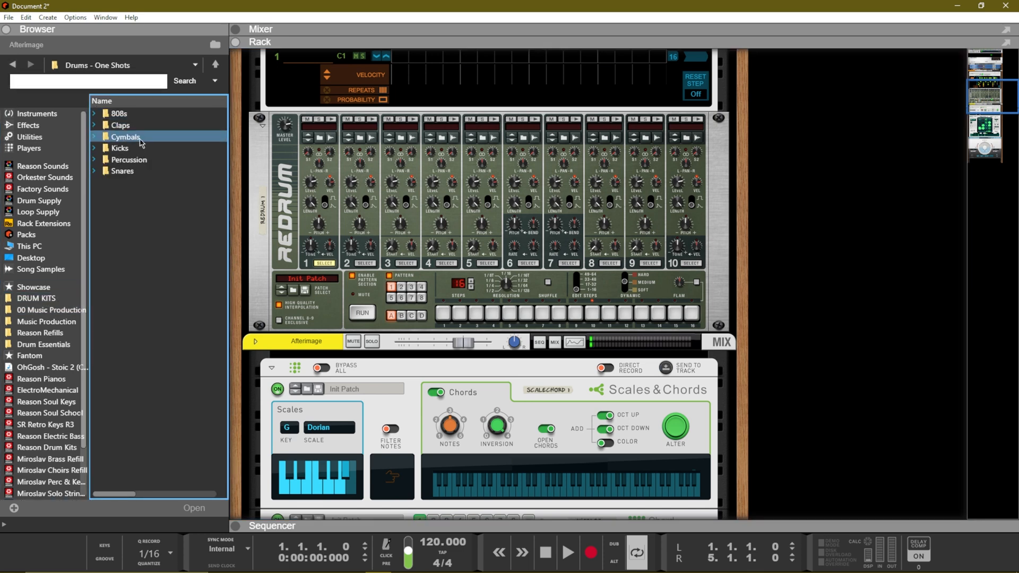
double_click(120, 148)
drag(135, 113, 292, 151)
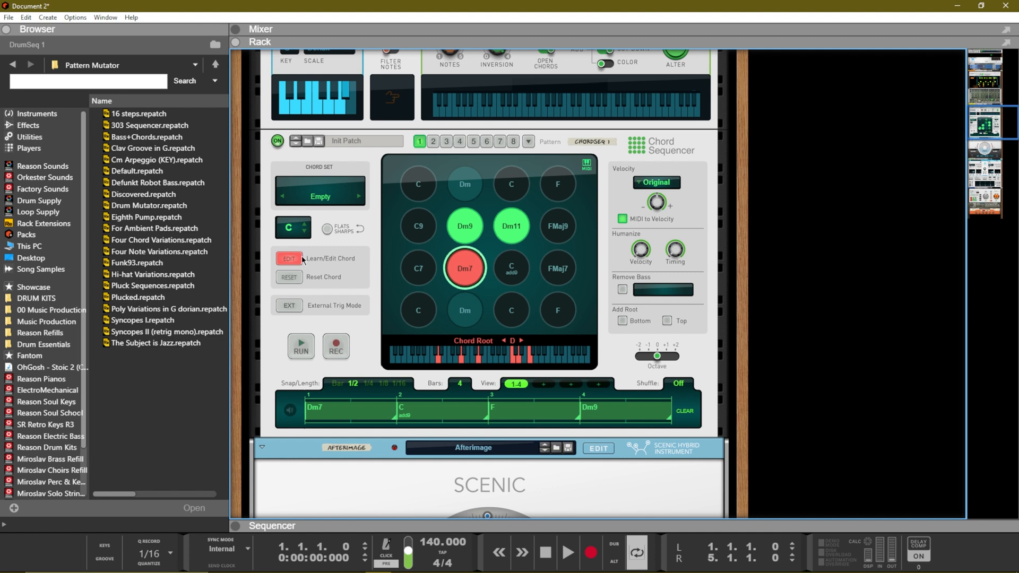
Leave chord editing in the Chord Sequencer and audition the lowest C, the uppermost F and Dm, and the Dm7, Dm9 and Dm11 pads.
click(300, 259)
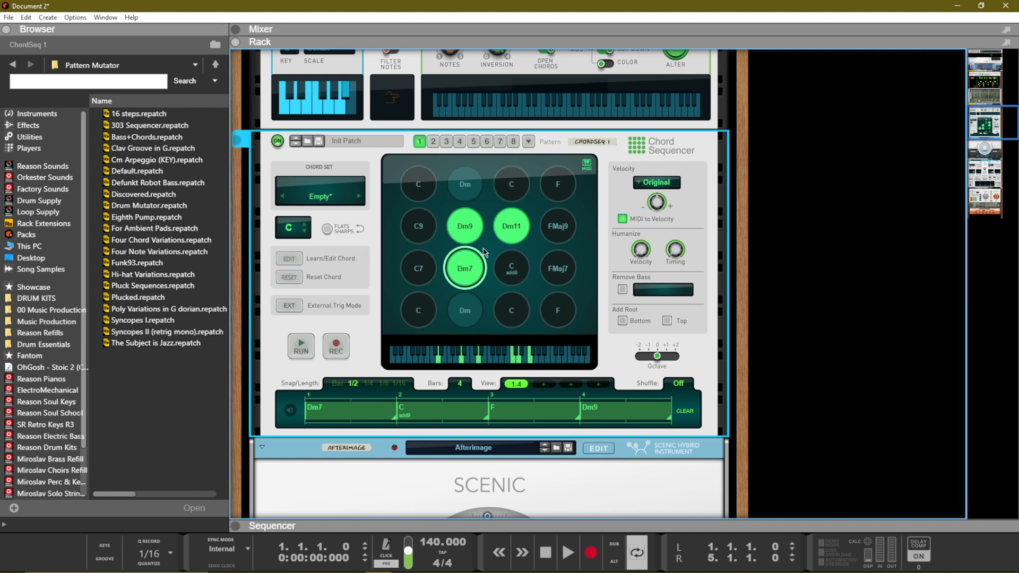
click(431, 311)
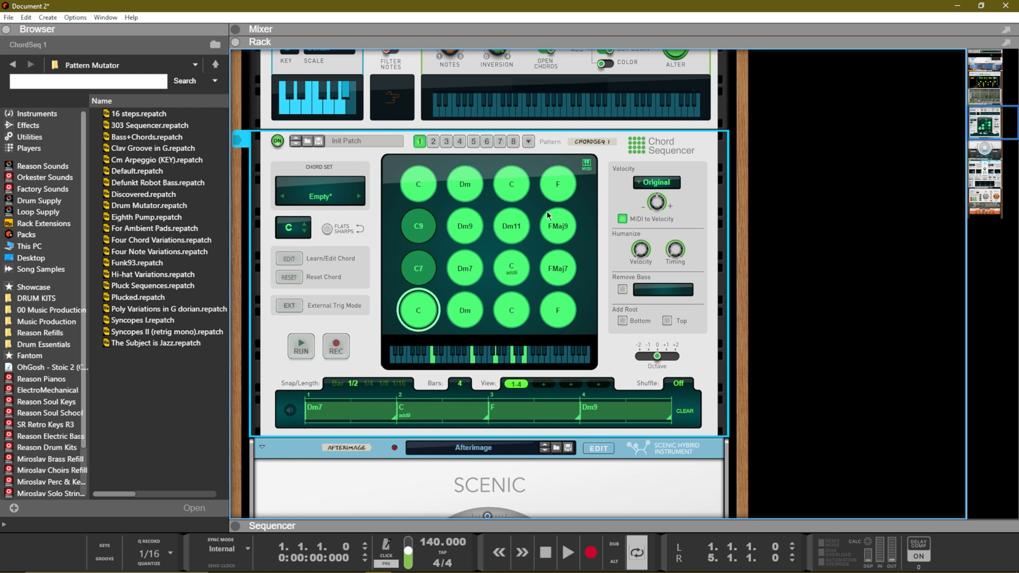
click(562, 182)
click(465, 181)
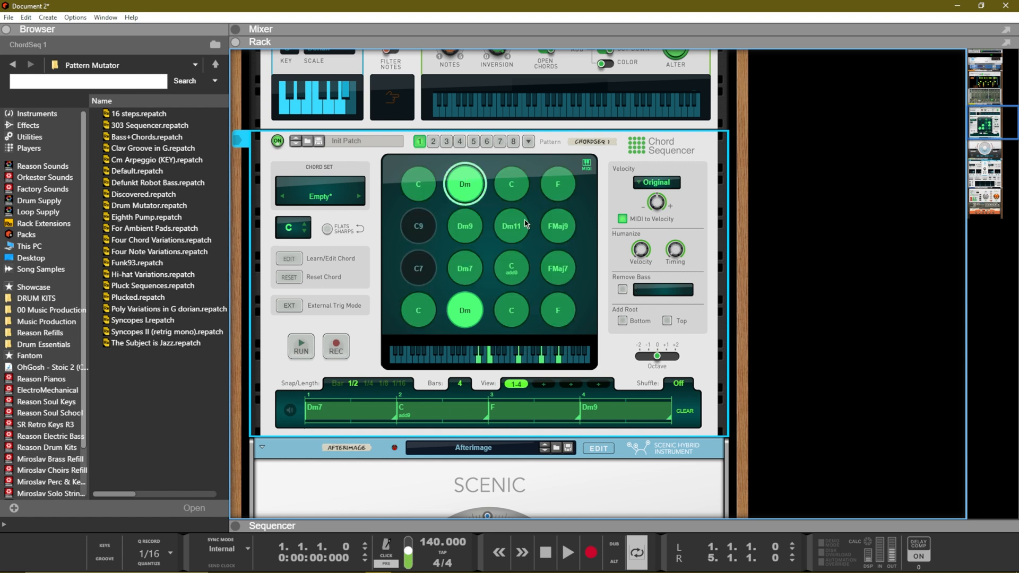
click(517, 234)
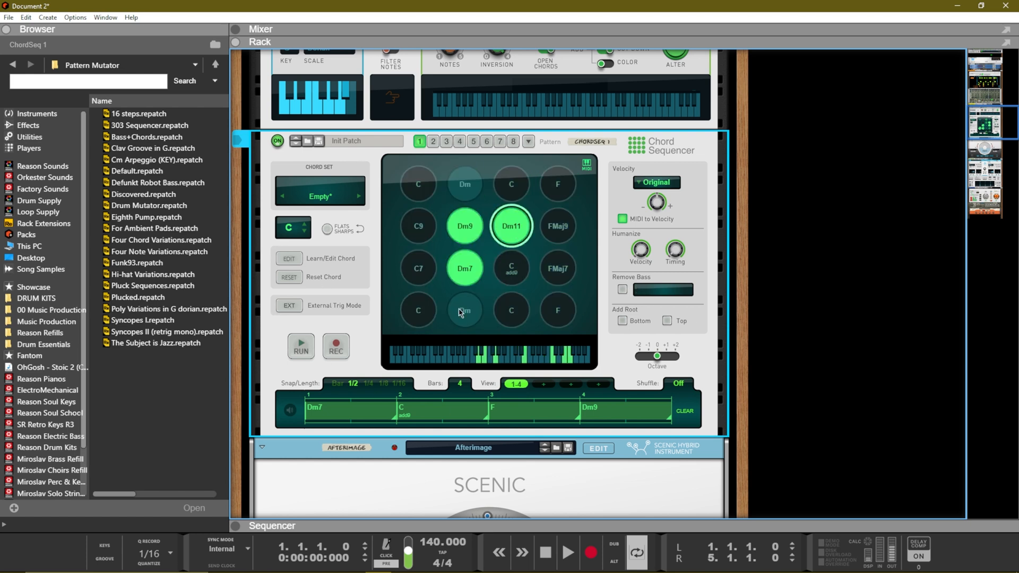
click(479, 265)
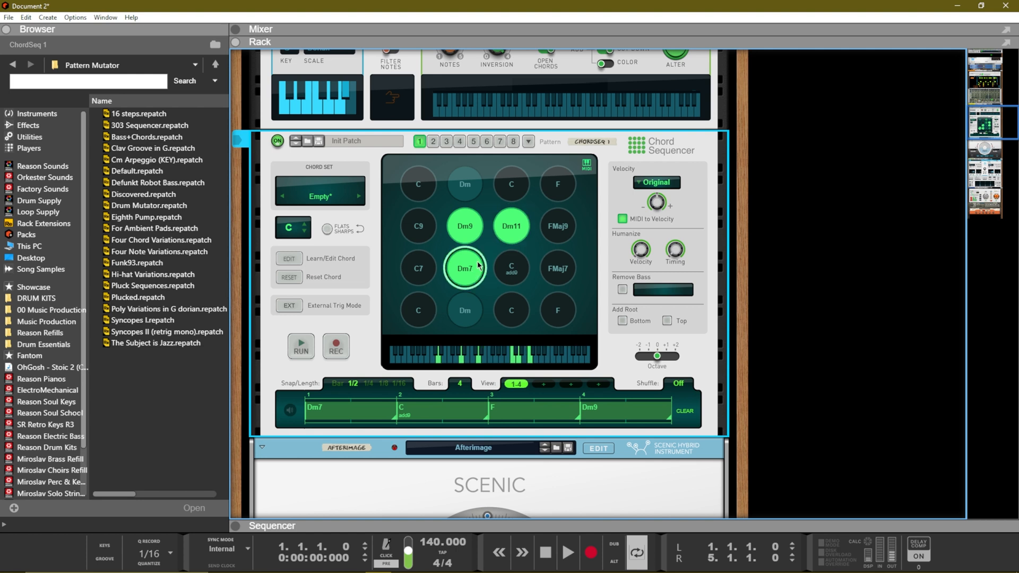
click(483, 226)
click(515, 231)
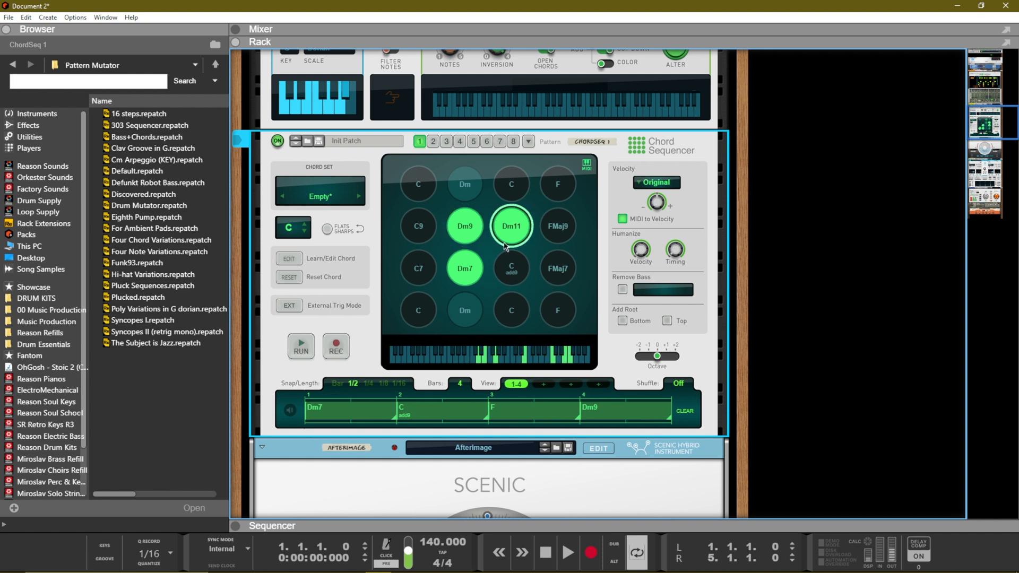
Play the Dm7 pad in alternation with the Dm pad in the lowest row to compare the chords.
click(470, 262)
click(467, 308)
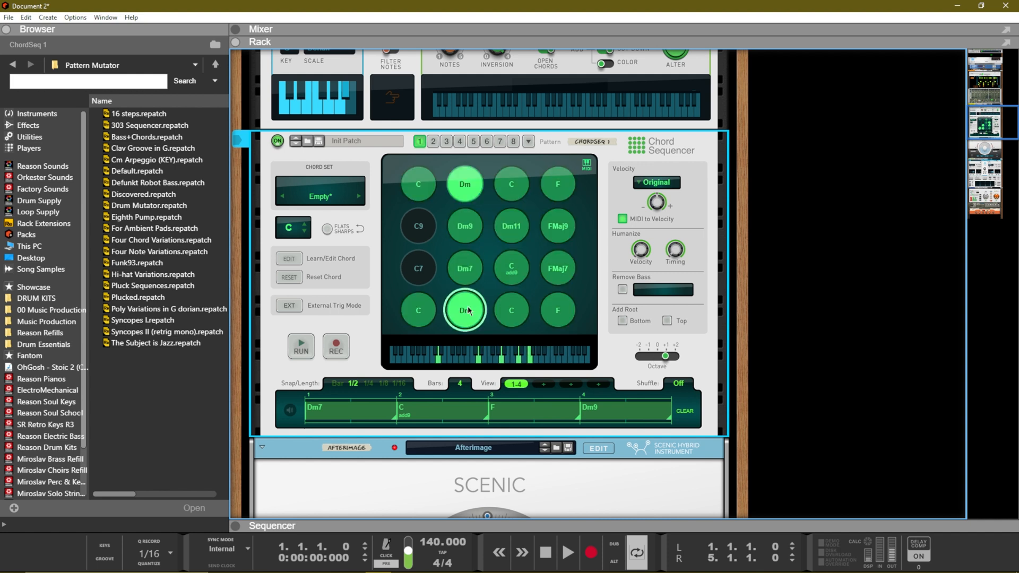
click(462, 268)
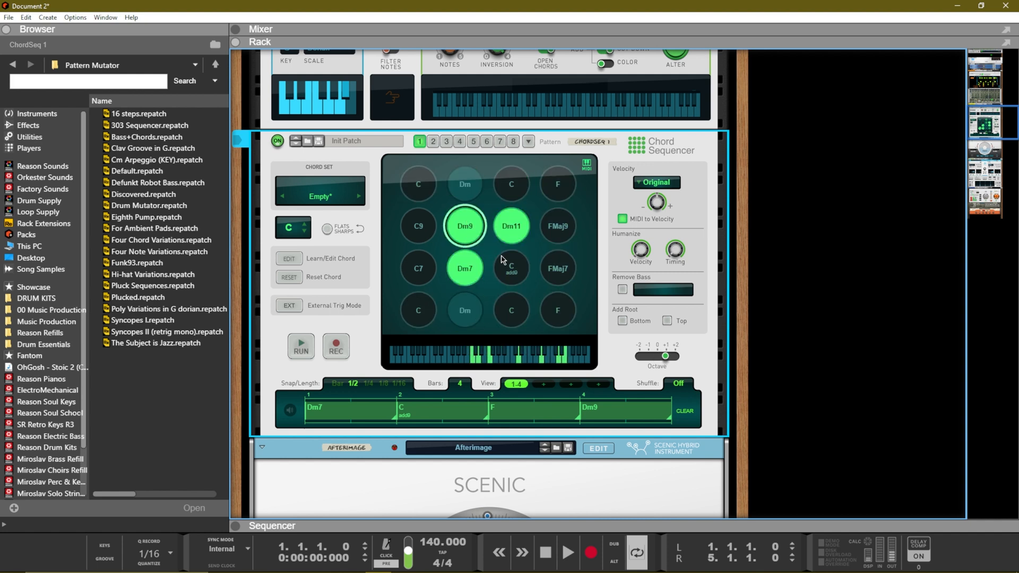
click(460, 307)
click(460, 260)
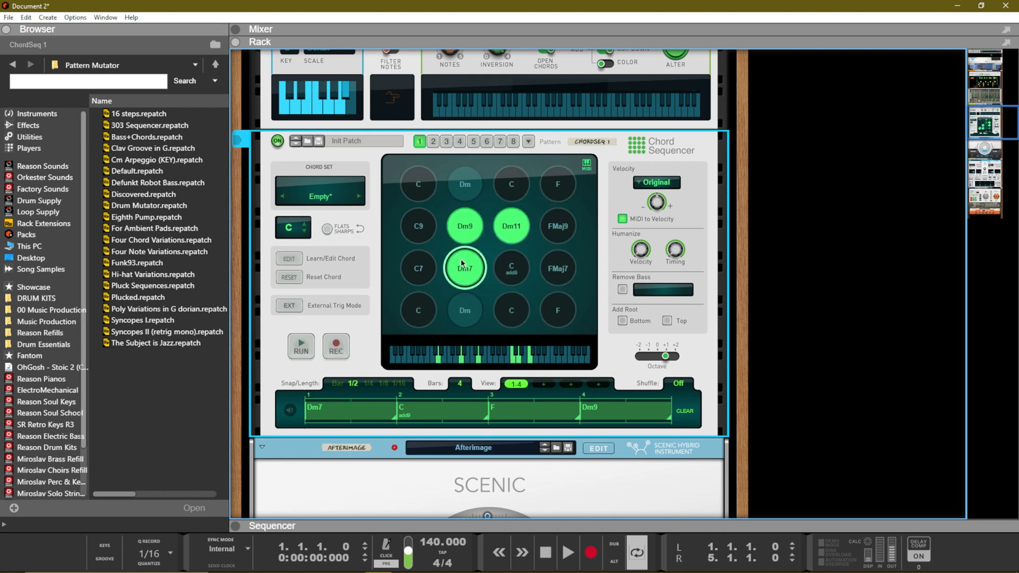
Try out a progression using the lowest row's C and Dm pads together with Dm7.
click(419, 300)
click(458, 302)
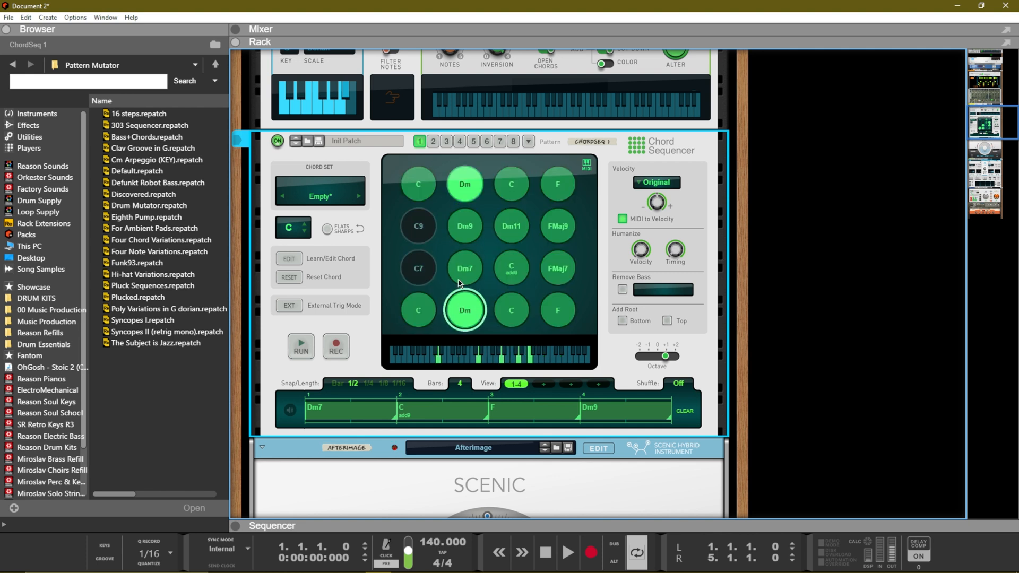
click(426, 299)
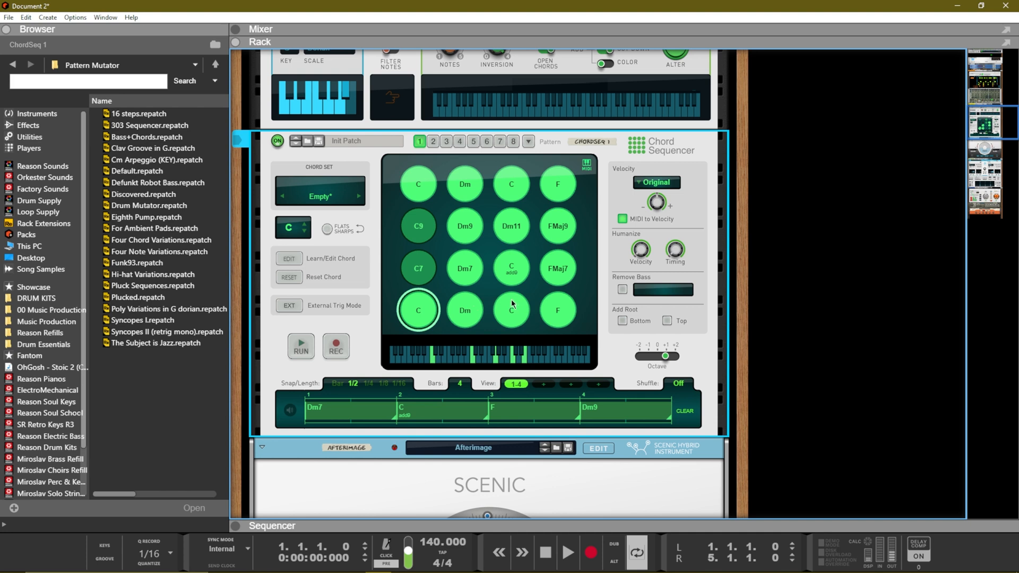
click(457, 299)
click(463, 268)
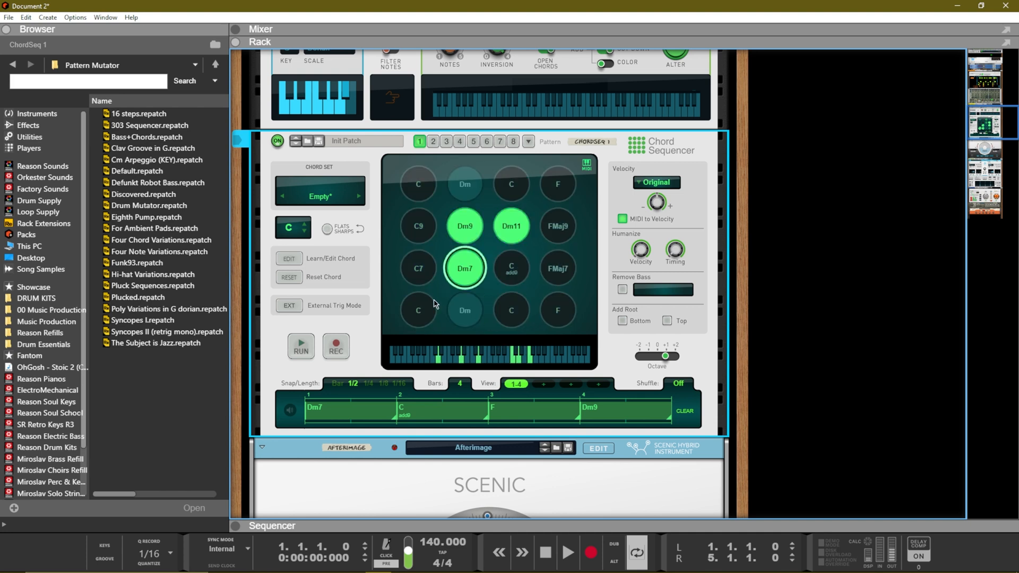
click(429, 305)
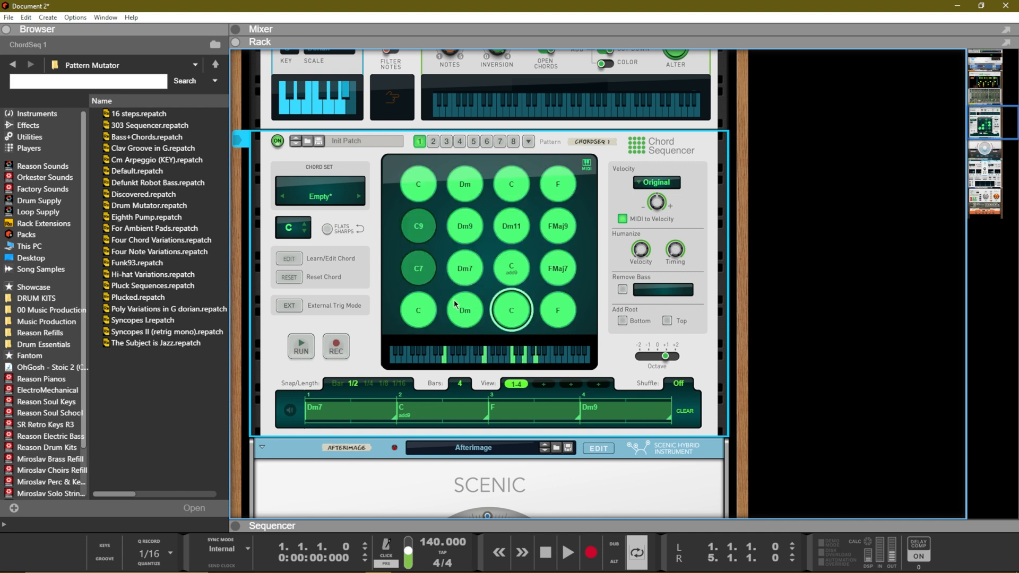
click(455, 301)
click(459, 263)
click(423, 307)
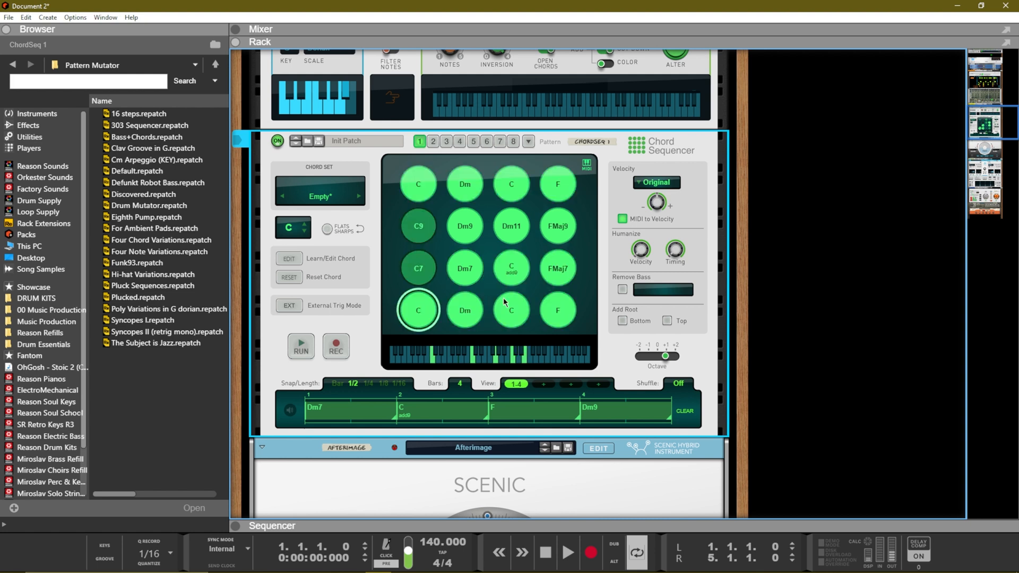
click(495, 298)
click(464, 309)
click(460, 264)
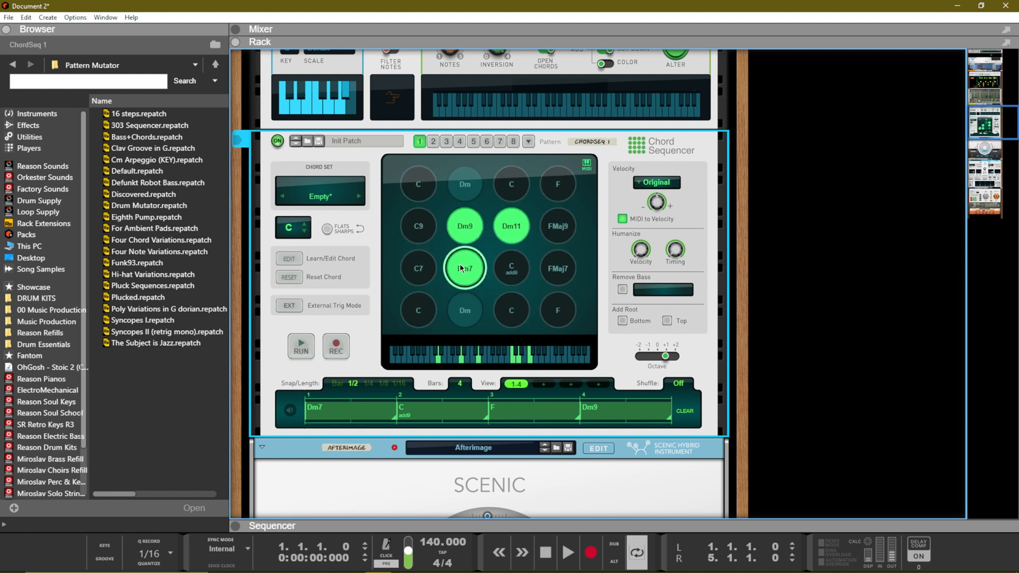
click(516, 321)
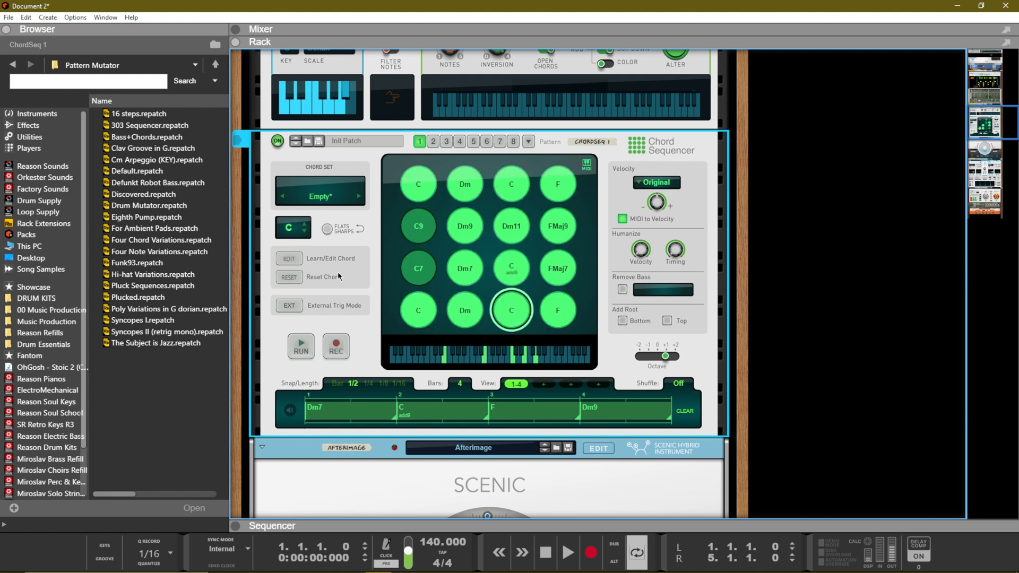
Re-enable chord editing and set the chord root of the third pad in the lowest row to Eb.
click(289, 260)
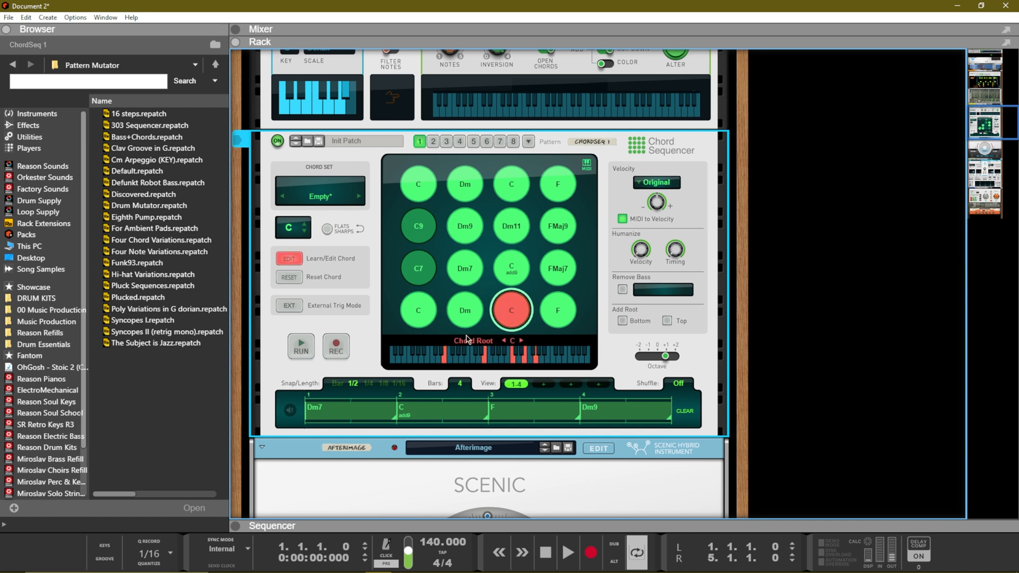
click(522, 342)
click(522, 341)
click(522, 341)
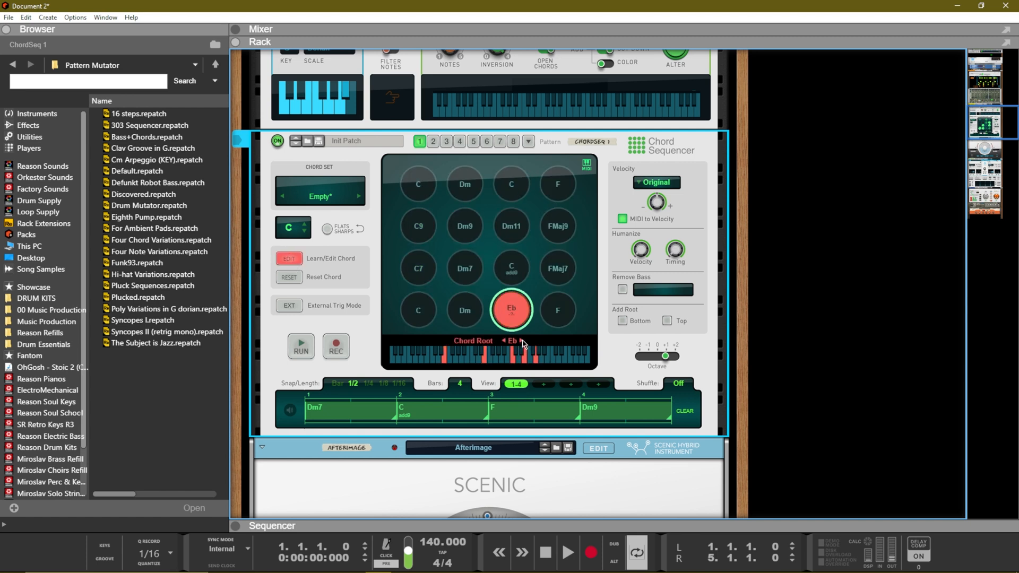
Try D and settle on E as the chord root of the lowest row's third pad, and leave chord editing.
click(504, 341)
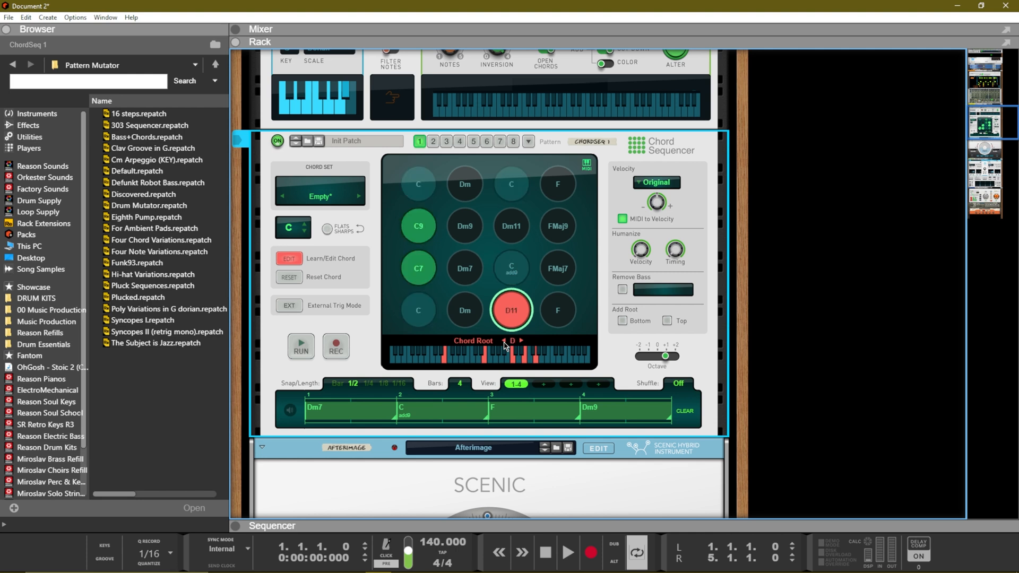
click(521, 341)
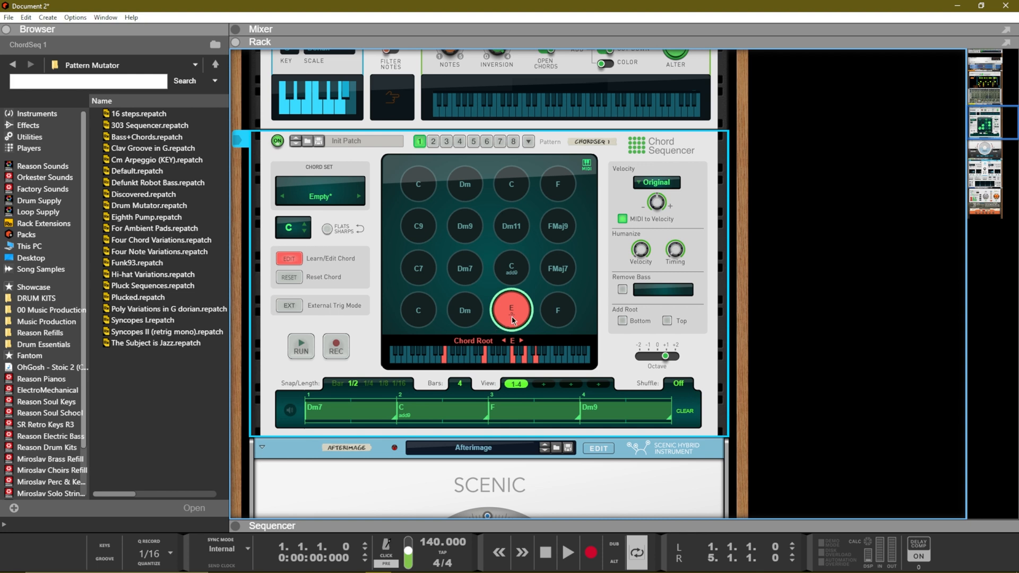
click(289, 258)
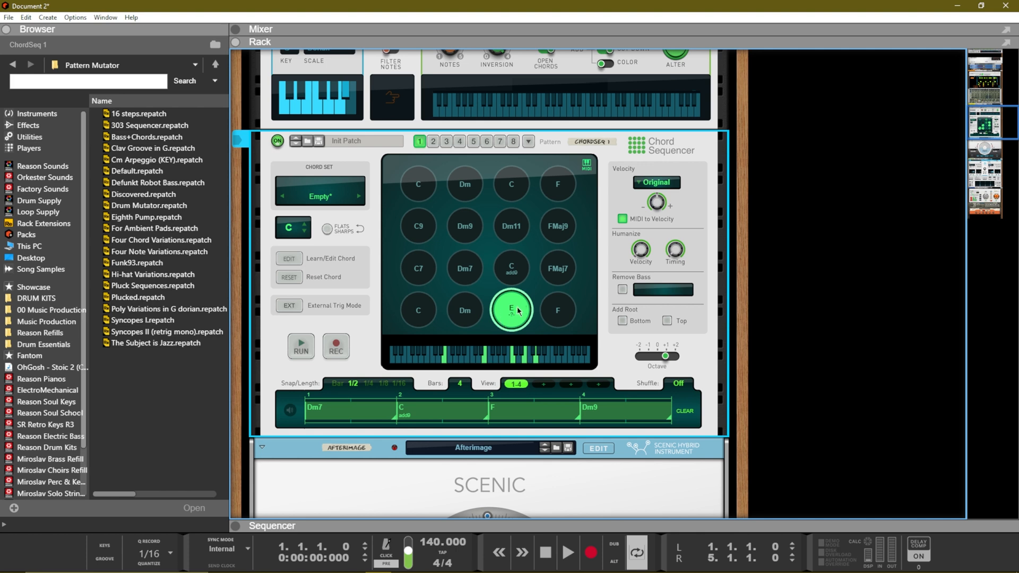
Audition the lowest row's Dm pad, followed by the Dm7 and Dm9 pads.
click(464, 300)
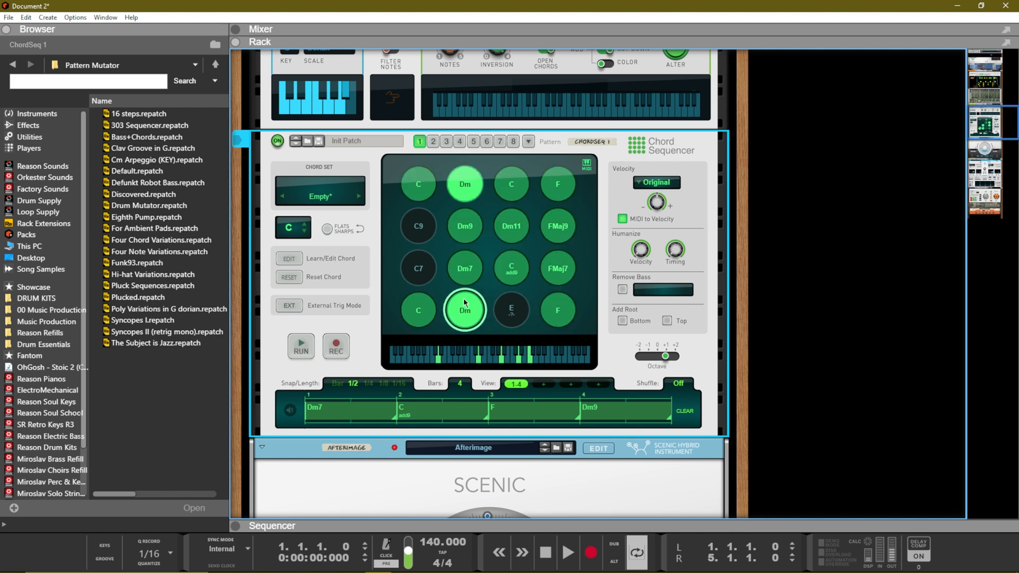
click(470, 261)
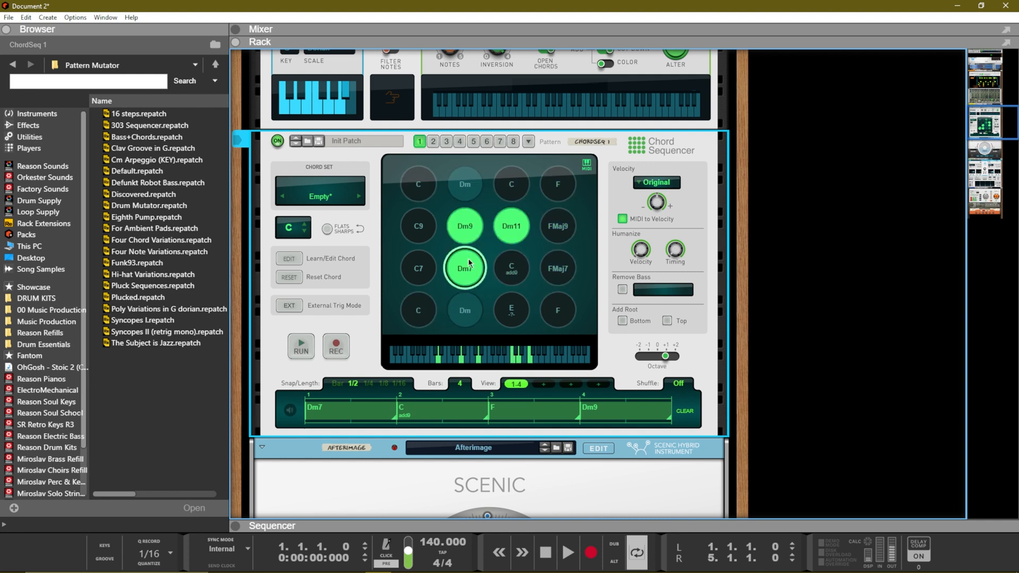
click(470, 224)
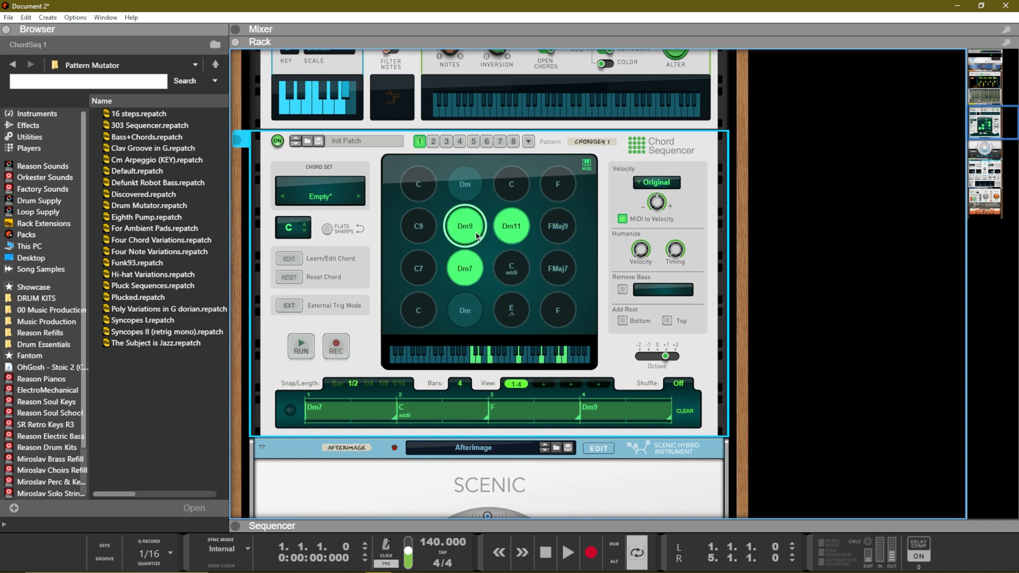
Re-enable chord editing and cycle the Dm9 pad's chord root repeatedly downward through the available notes.
click(290, 259)
click(504, 342)
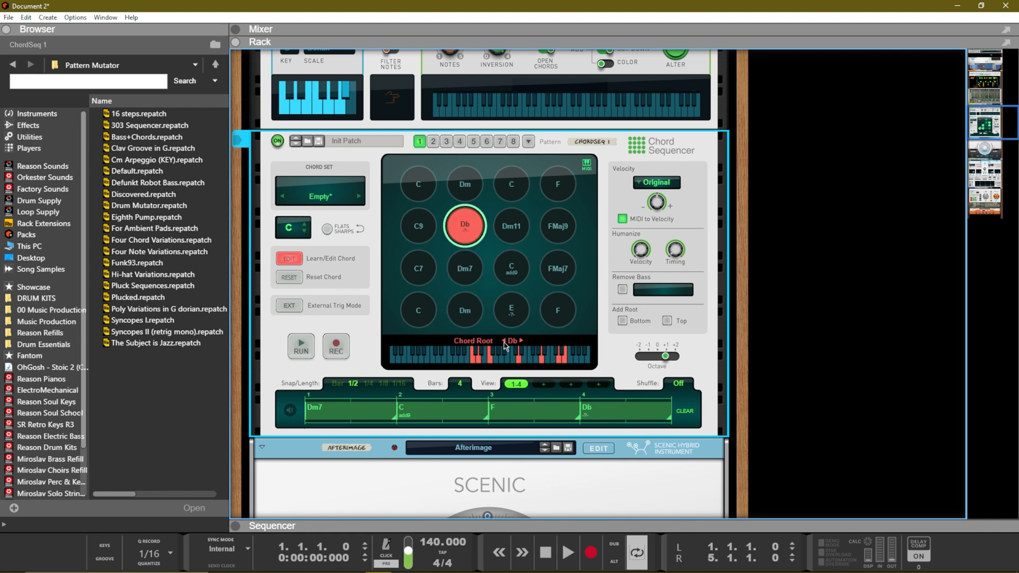
click(505, 342)
click(504, 342)
click(505, 342)
click(504, 343)
click(504, 342)
click(504, 342)
click(504, 341)
click(504, 341)
click(504, 342)
click(503, 342)
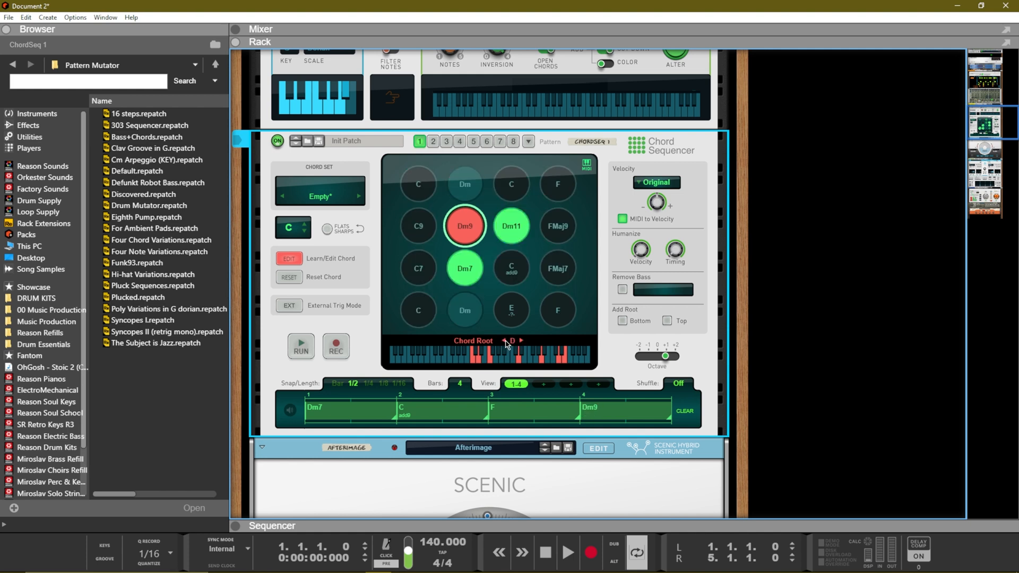
click(504, 342)
click(504, 342)
click(504, 341)
click(503, 341)
click(504, 341)
click(504, 341)
click(504, 341)
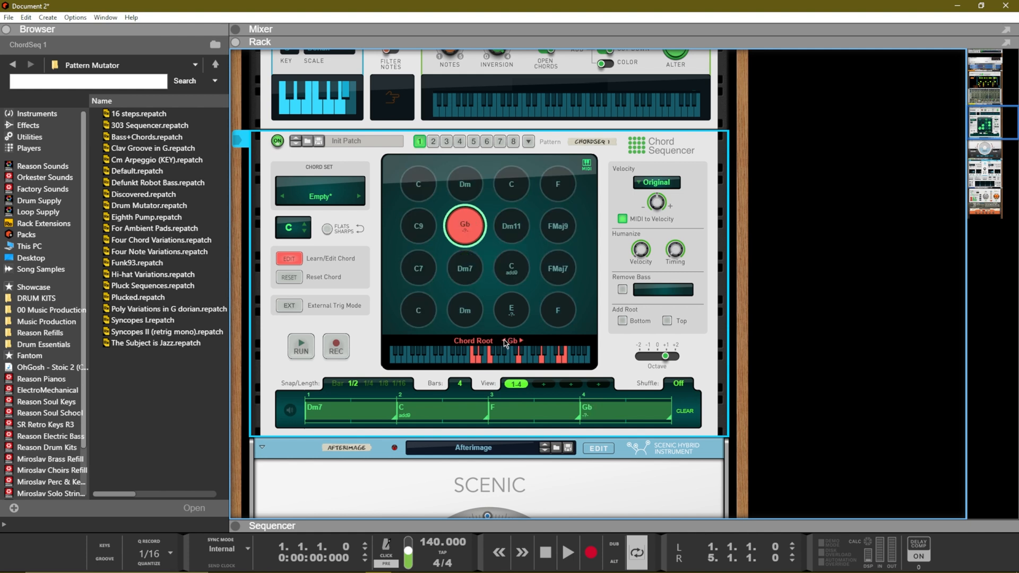
click(504, 341)
click(504, 341)
click(504, 342)
click(503, 342)
click(504, 341)
click(504, 342)
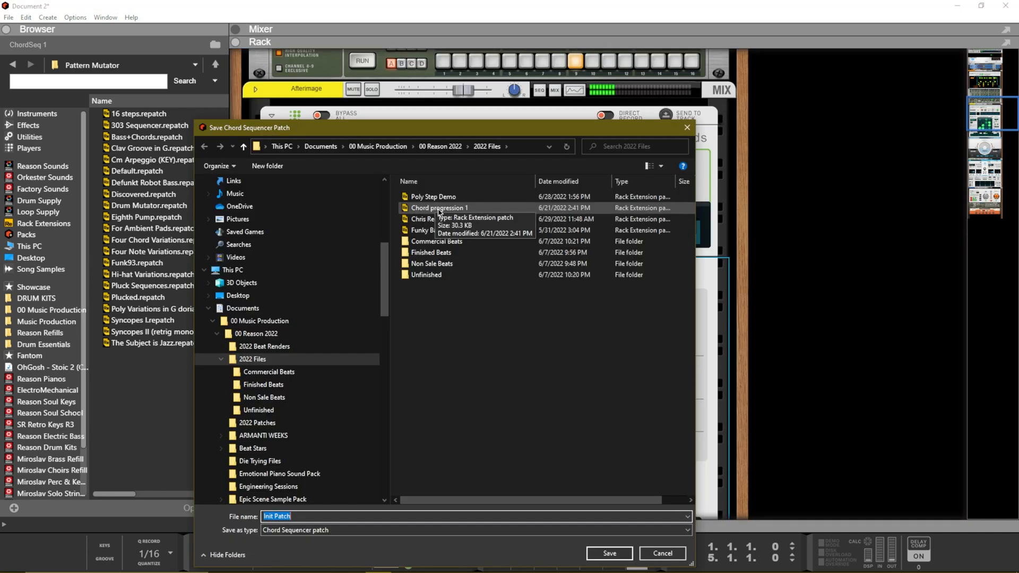
Save the Chord Sequencer patch in 2022 Files, reusing the existing Cminor Chord Set's file name with Cminor replaced by GDorian.
click(438, 218)
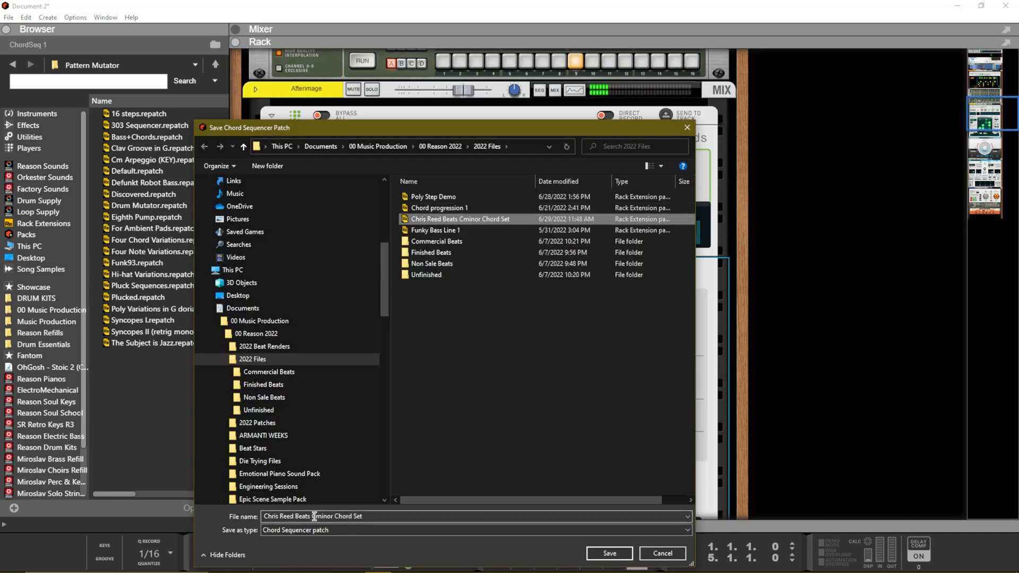
key(Left)
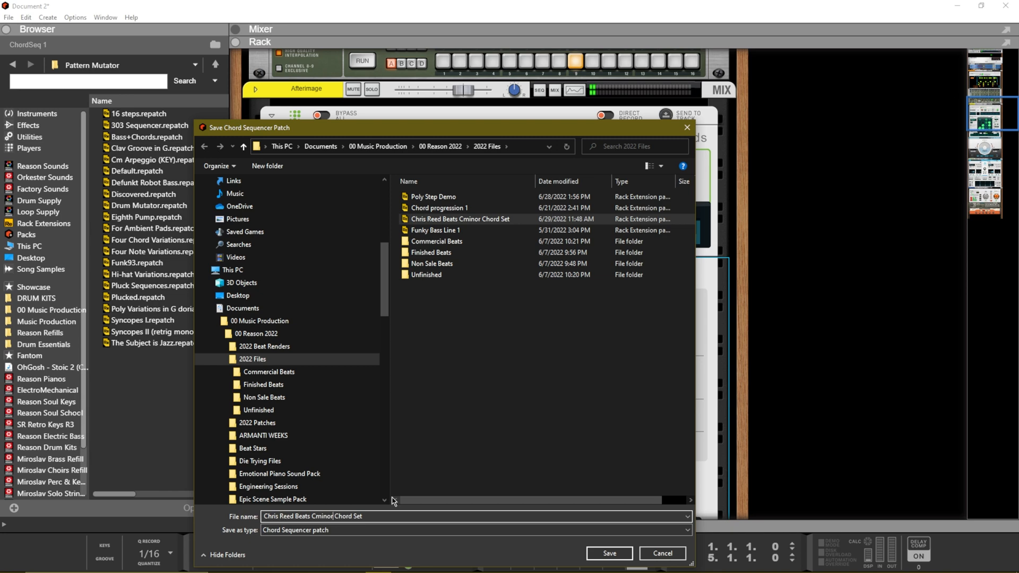
key(BackSpace)
key(BackSpace)
key(BackSpace)
key(BackSpace)
key(BackSpace)
key(BackSpace)
text(G)
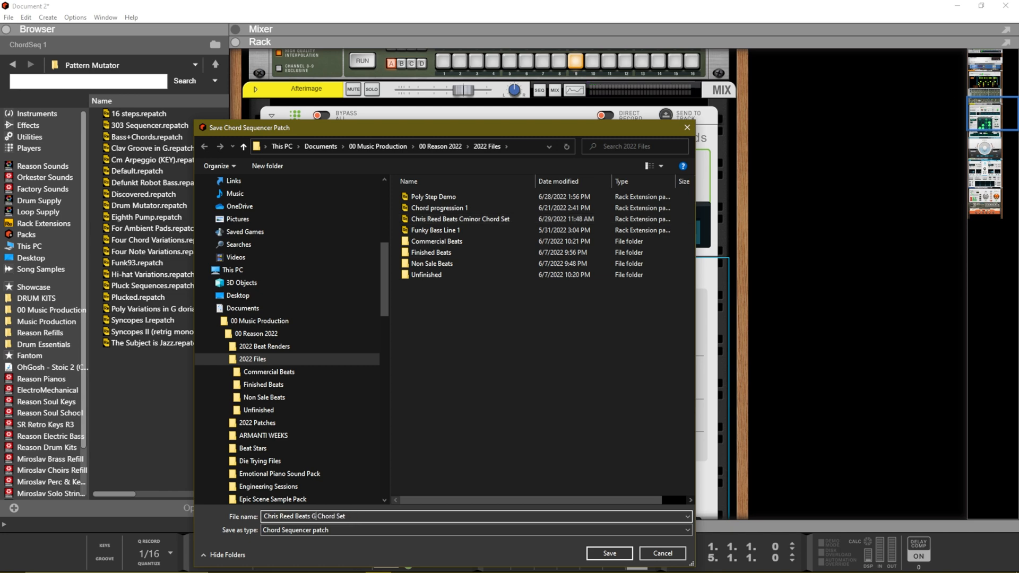
text(Dorian)
key(Return)
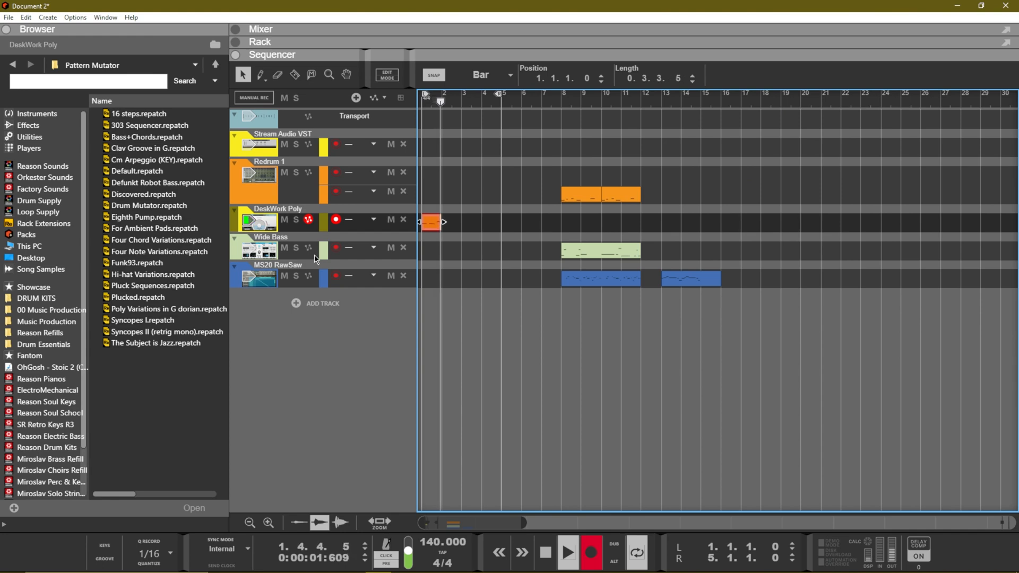
Open the recorded DeskWork Poly clip, quantize its notes, and return to the arrangement.
double_click(425, 222)
key(ctrl+k)
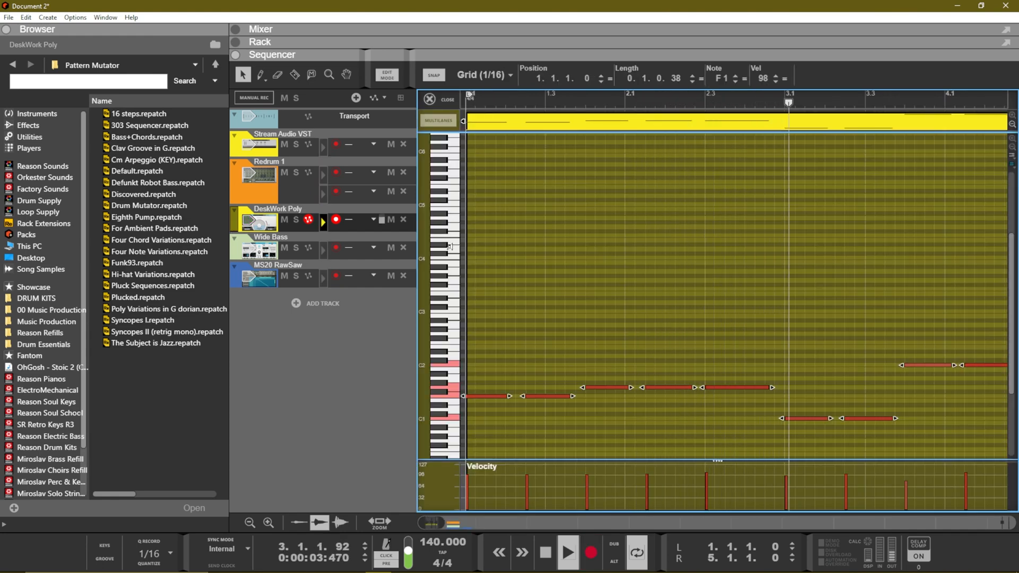
scroll(625, 274, down, 6)
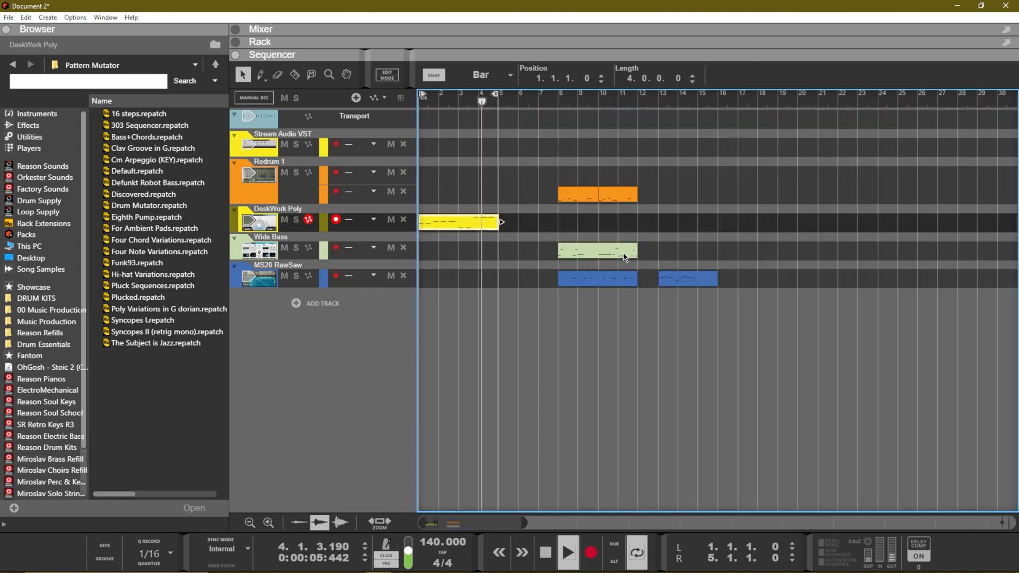
key(ctrl+e)
Add a four-bar drum clip starting at bar 1 on the Redrum 1 track's first lane.
click(386, 170)
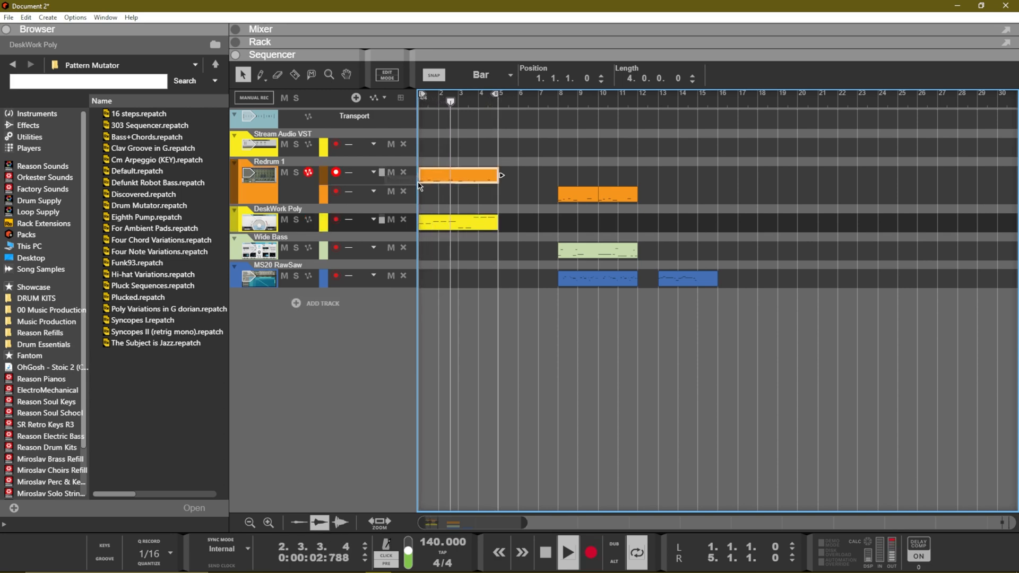
key(F6)
key(F7)
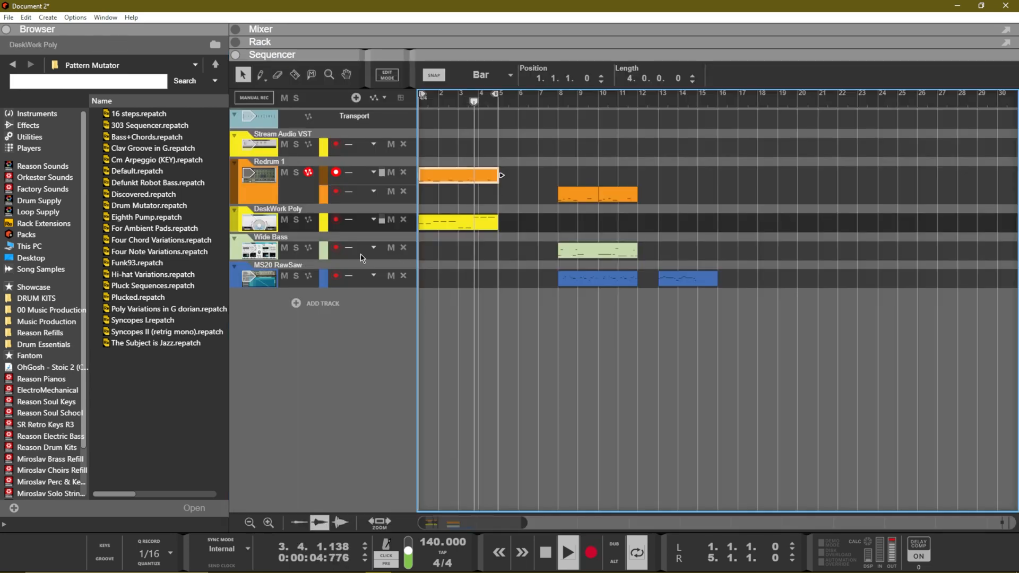
Record a four-bar bassline on the Wide Bass track from bar 1 and open the clip to check its notes.
click(335, 247)
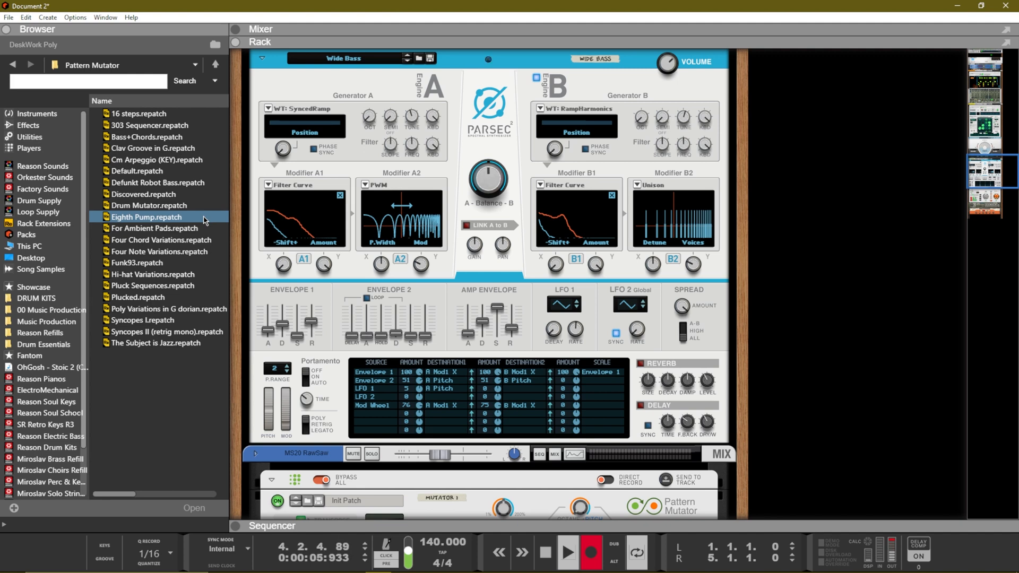
key(ctrl+Return)
key(F7)
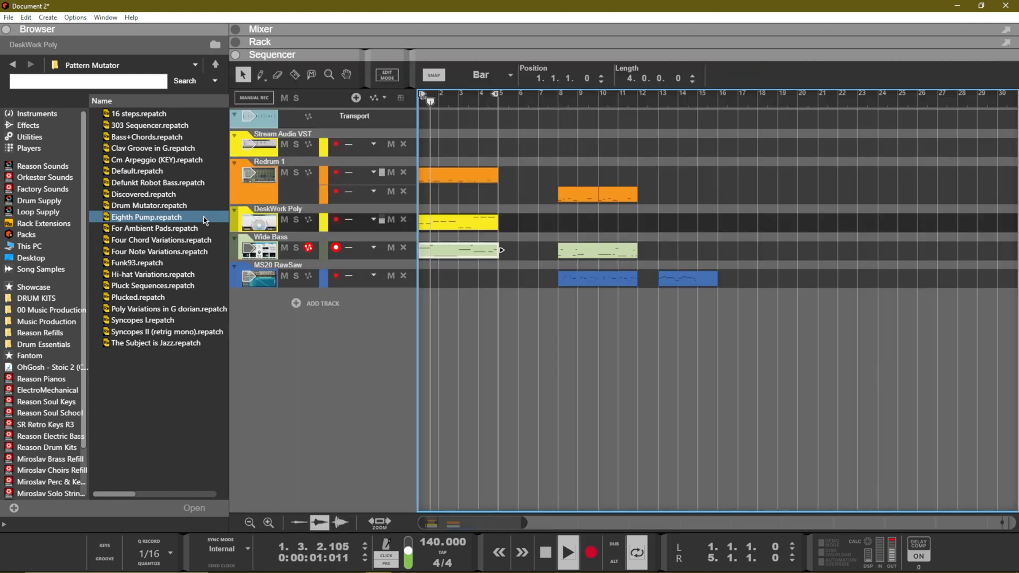
double_click(476, 254)
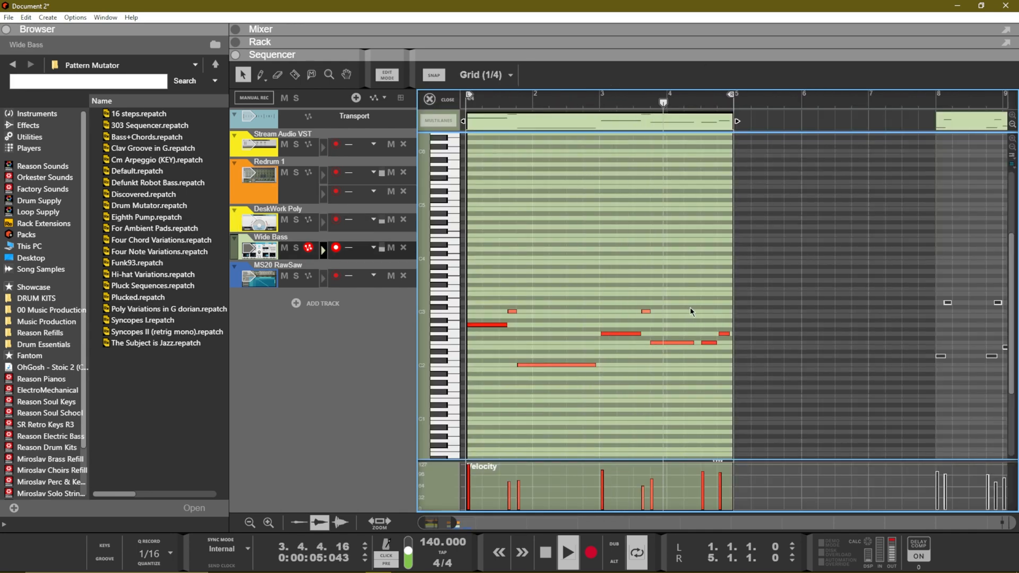
key(Escape)
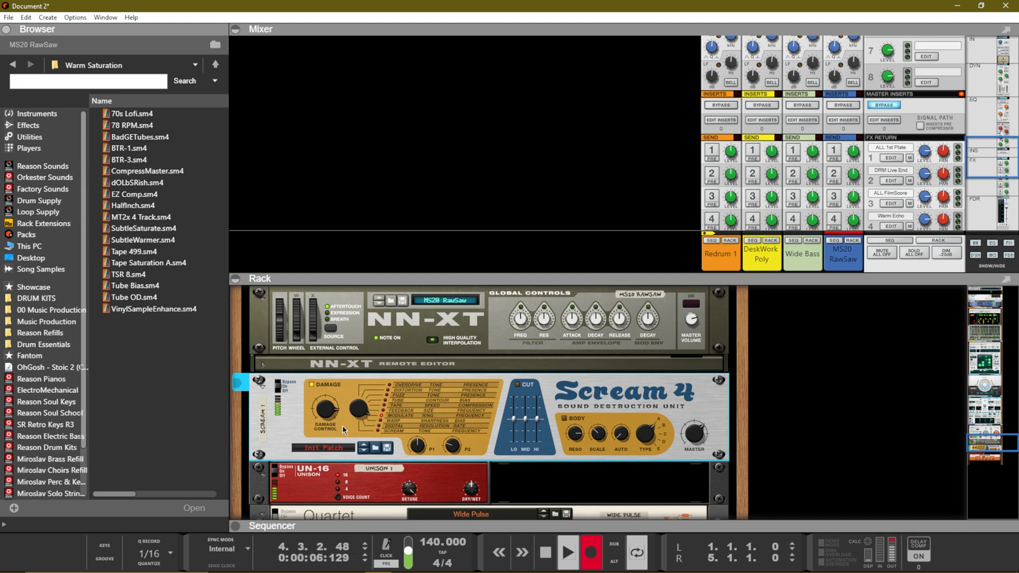
Finish recording the MS20 RawSaw part and layer a copy of its track with the Phastday ModAT patch.
key(ctrl+Return)
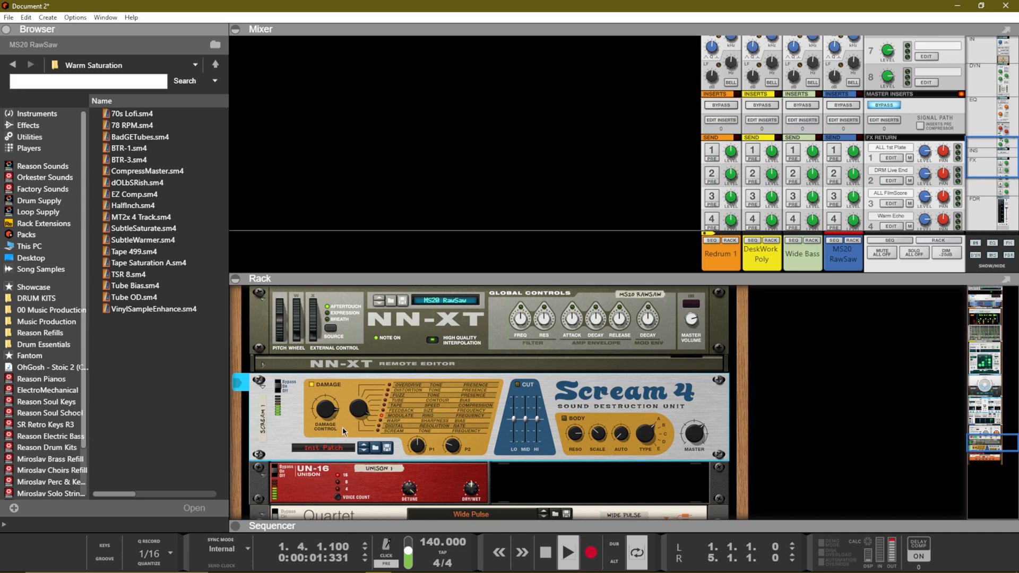
click(350, 416)
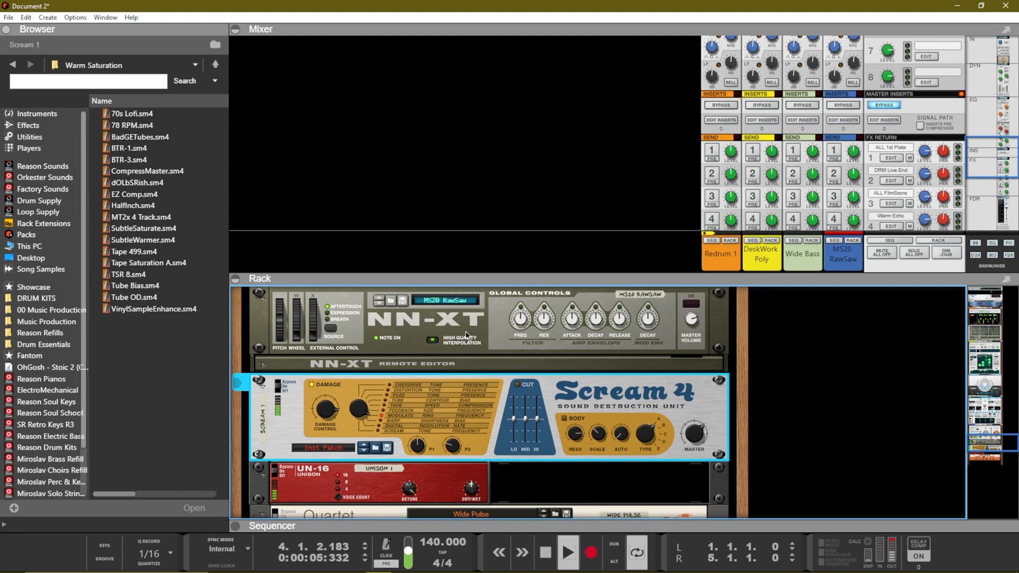
click(494, 330)
key(F7)
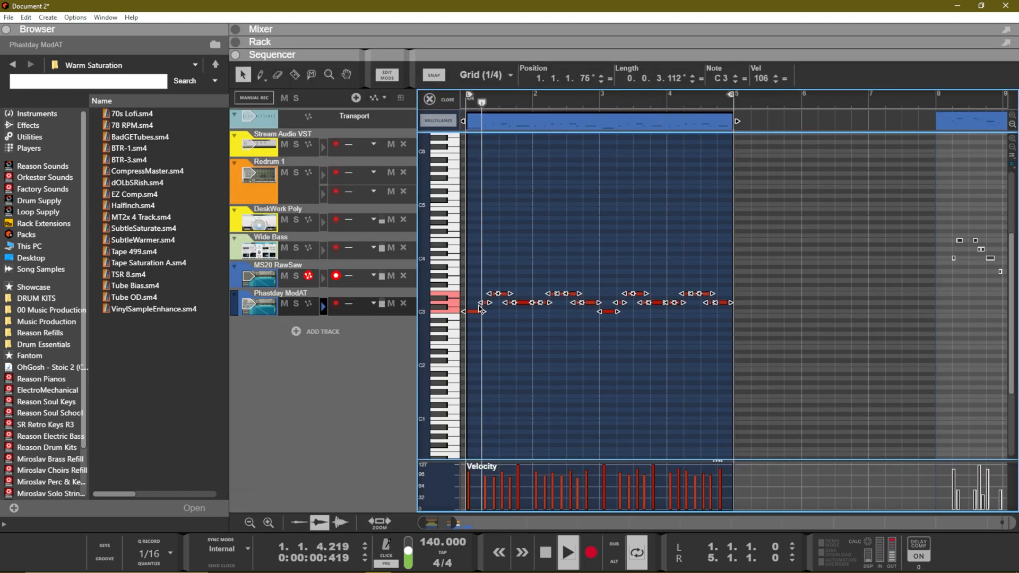
Return to the arrangement, delete all leftover clips from bar 8 onward, and remove Redrum 1's emptied second lane.
key(F5)
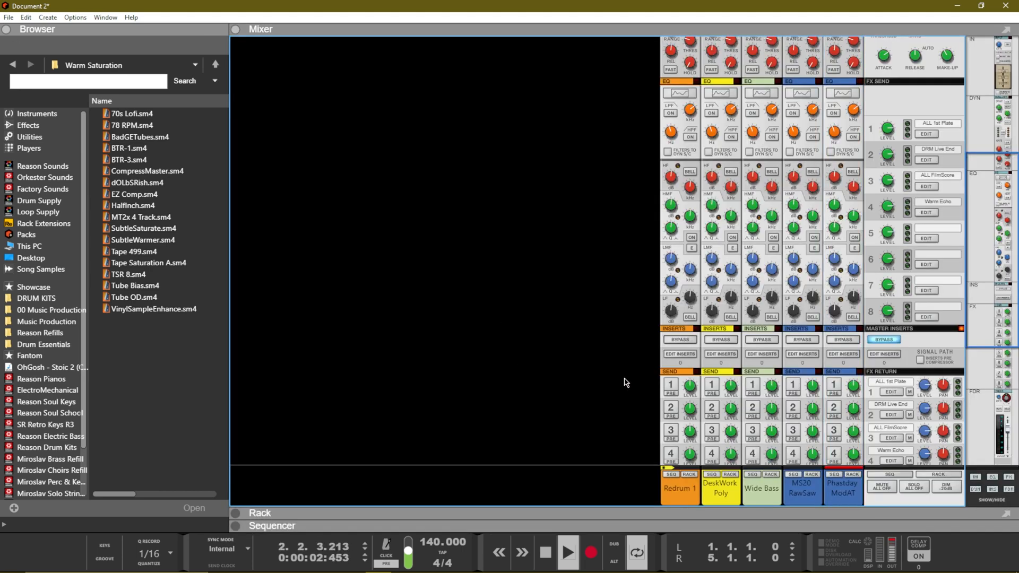
key(F7)
key(shift+Tab)
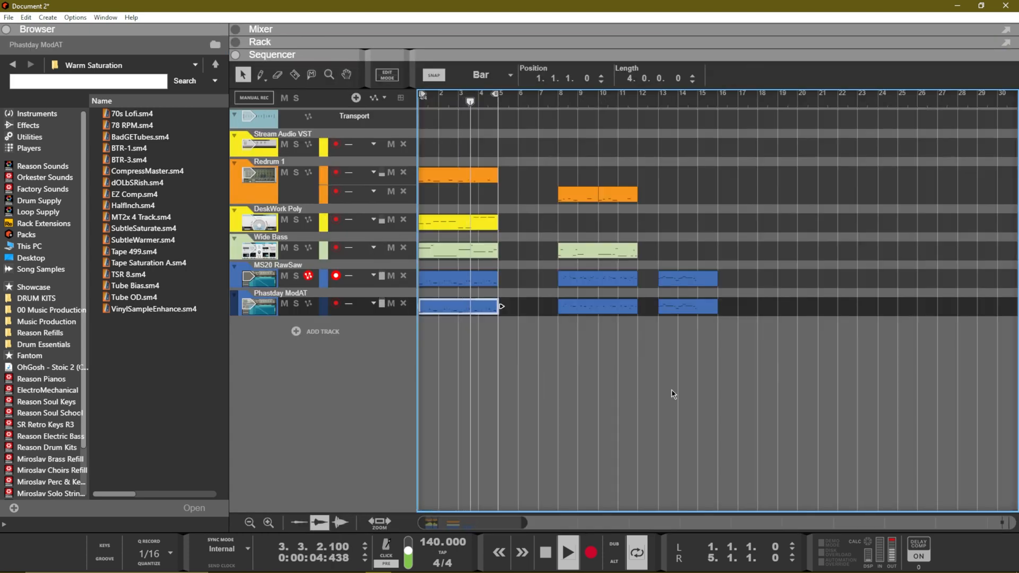
drag(822, 316, 372, 186)
key(Delete)
click(404, 191)
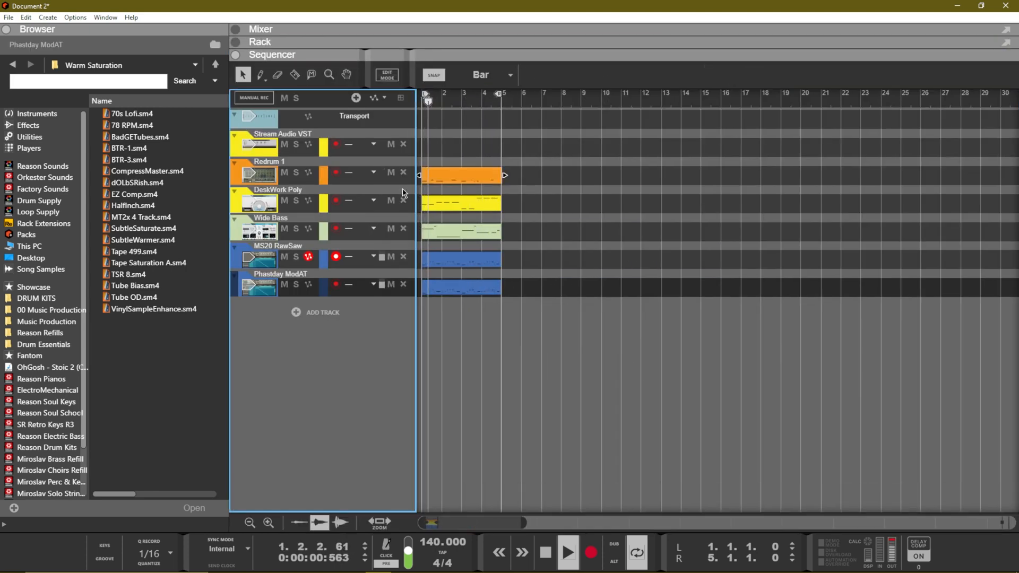
Add a SubTractor Analog Synthesizer instrument track from the built-in devices.
click(328, 152)
click(329, 310)
mouse_move(382, 325)
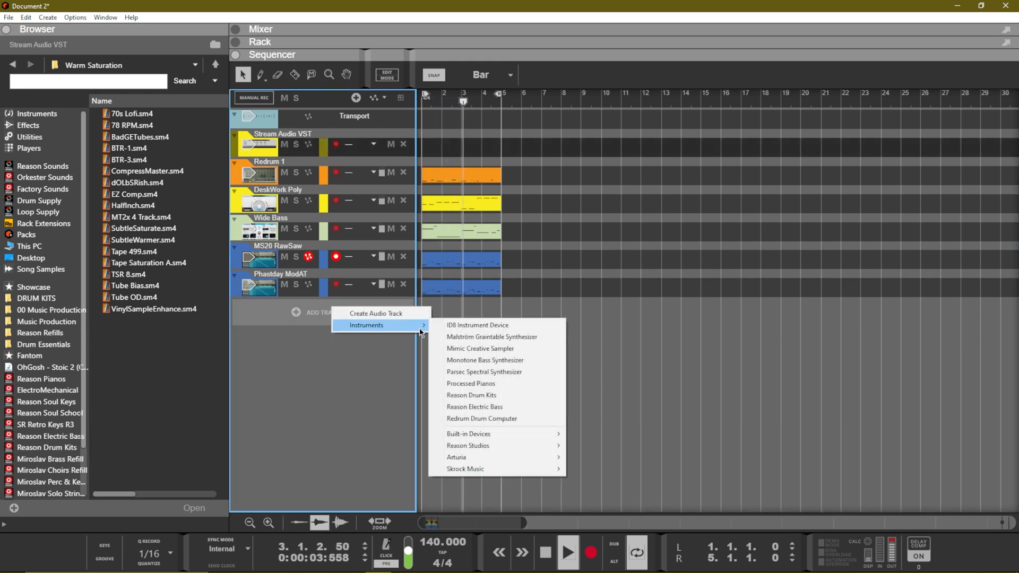
mouse_move(552, 434)
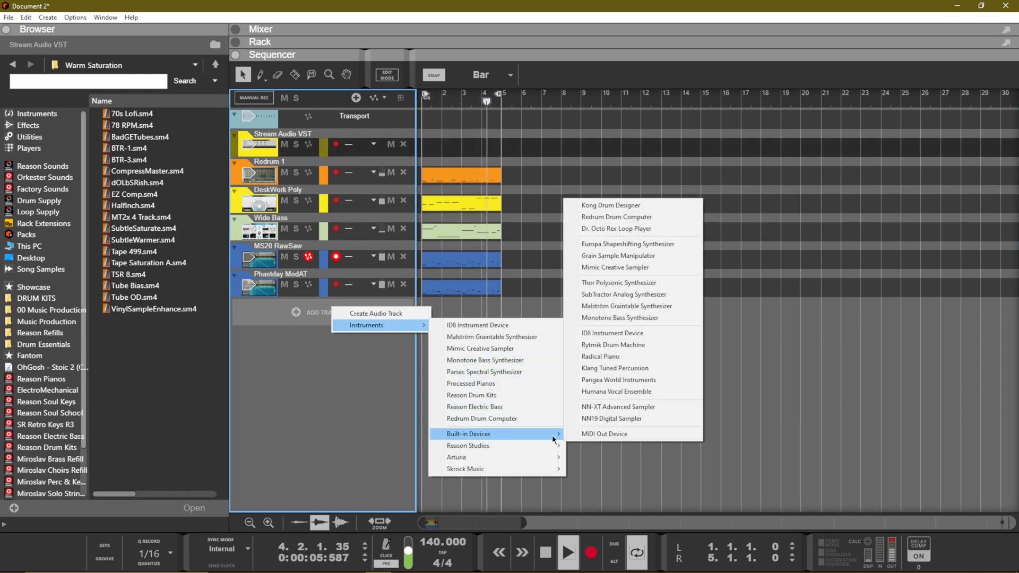
click(608, 296)
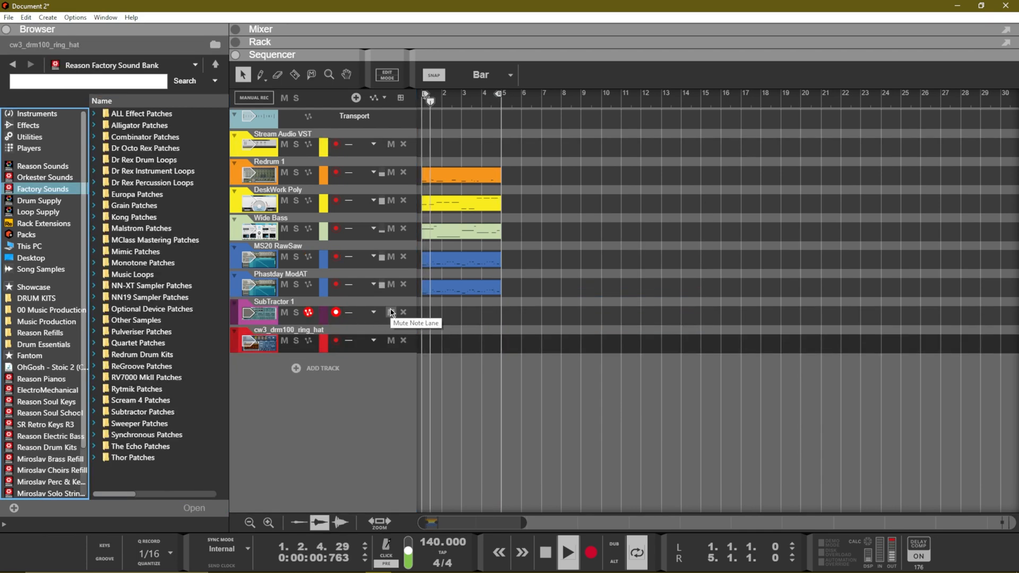
Load the Mitsubishi patch from the factory Subtractor bass patches and record a four-bar part with it from bar 1.
double_click(142, 412)
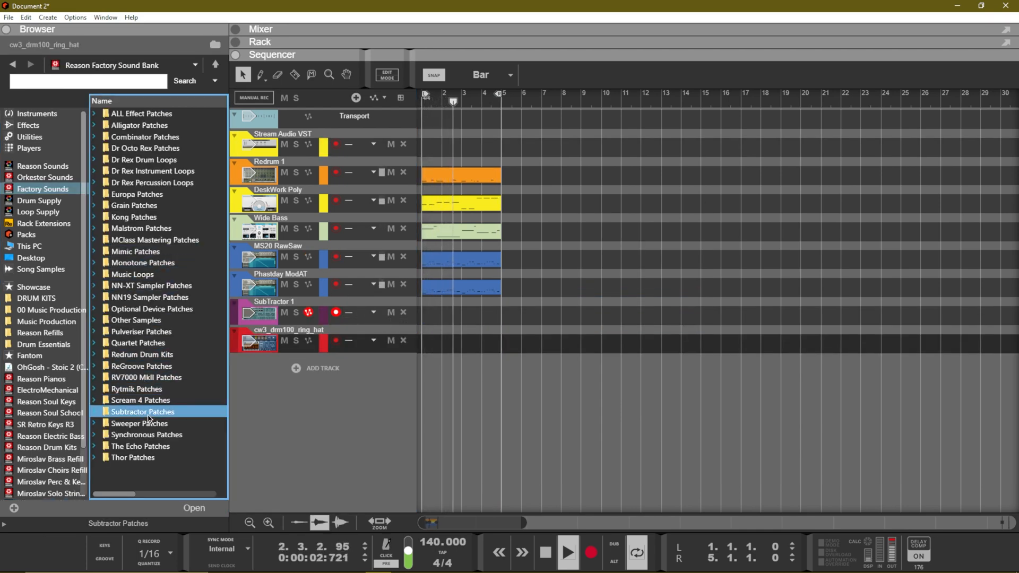
double_click(127, 116)
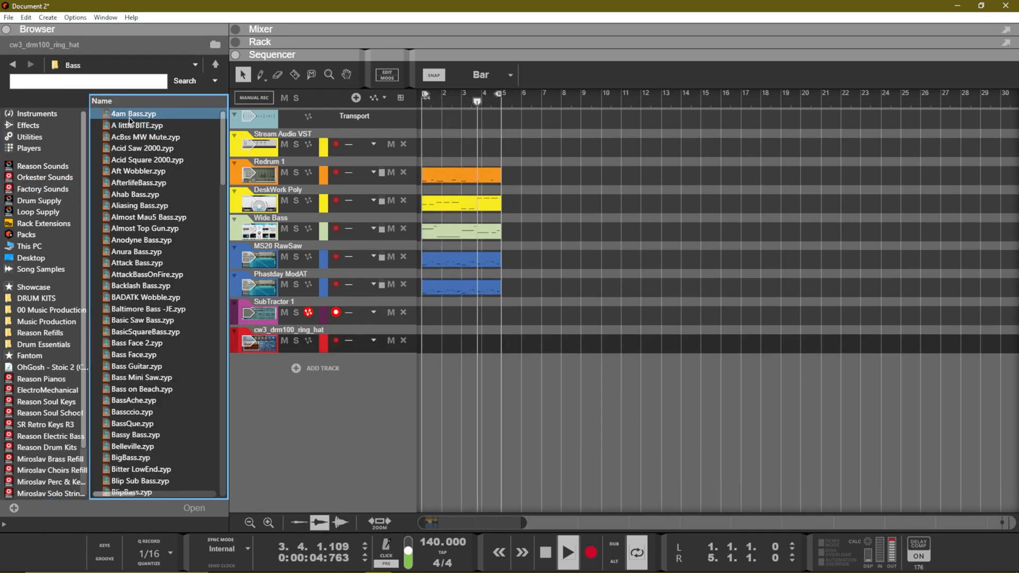
key(F6)
click(142, 219)
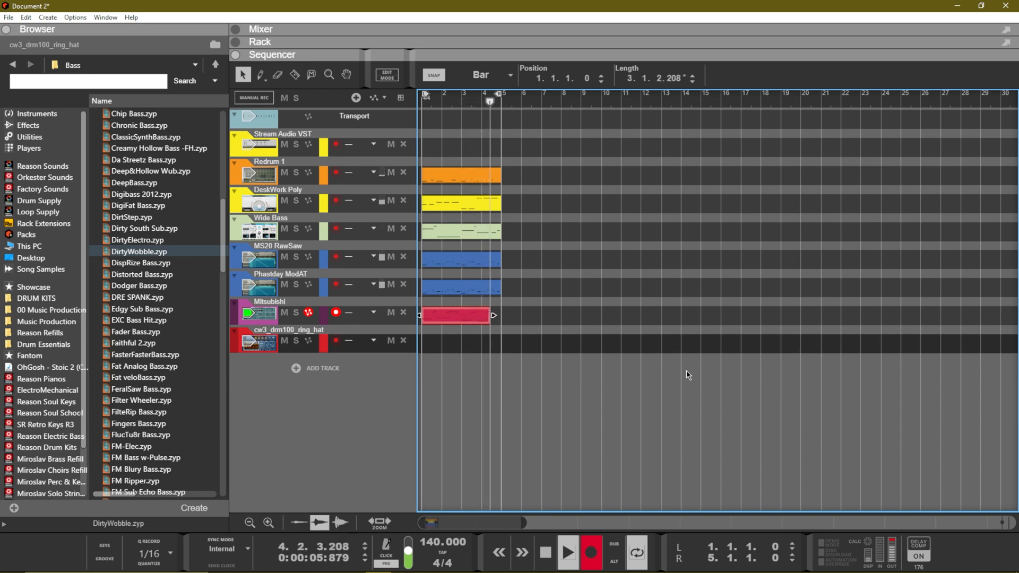
key(ctrl+Return)
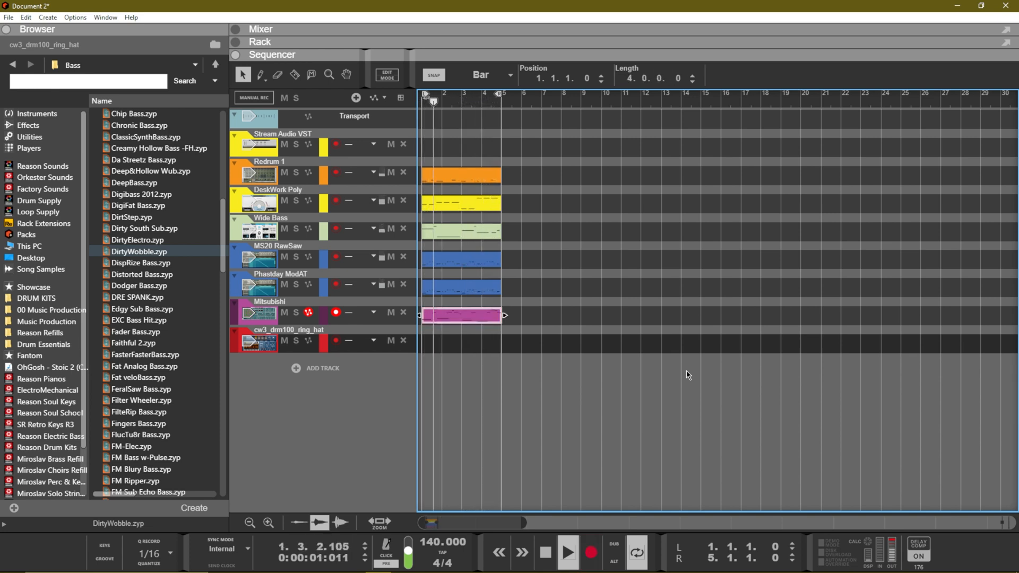
Open the recorded Mitsubishi clip and delete the stray very short note in bar 4.
double_click(491, 318)
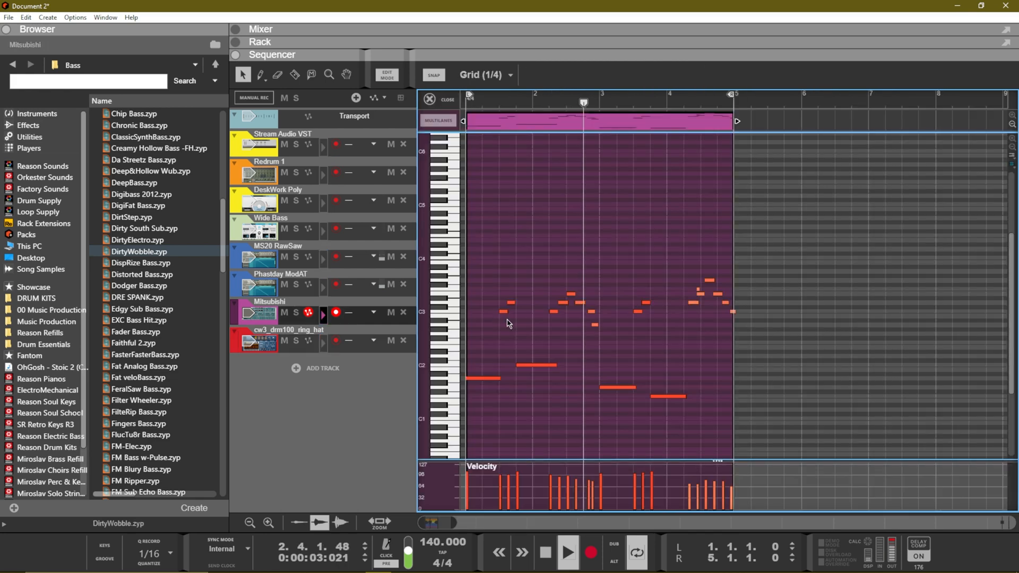
click(698, 289)
key(Delete)
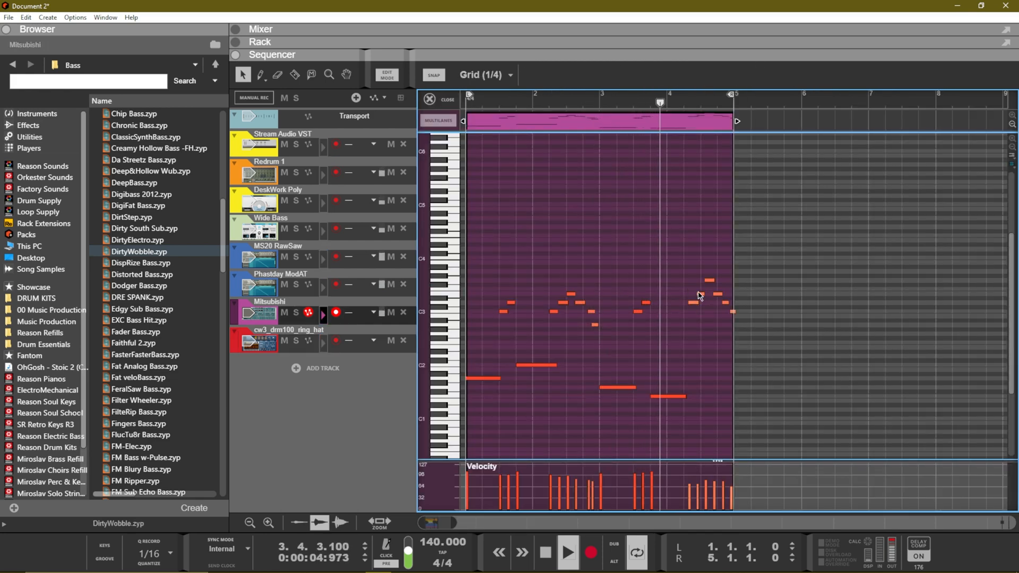
Shift the closing run of notes in bar 4 and the late C3 note near the end of bar 2 one sixteenth earlier.
drag(694, 327, 759, 279)
drag(564, 78, 576, 98)
click(591, 311)
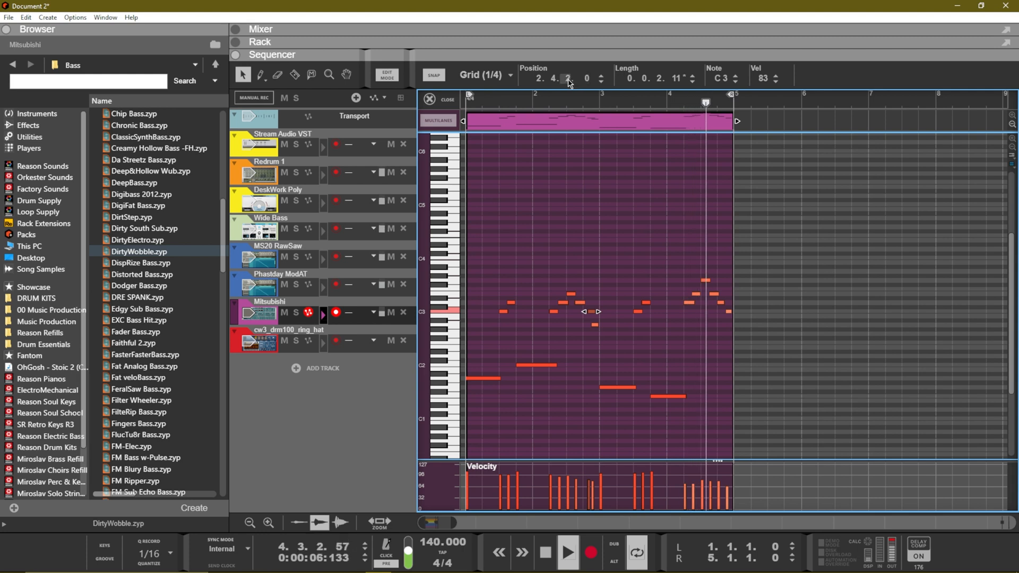
drag(568, 79, 569, 98)
click(622, 177)
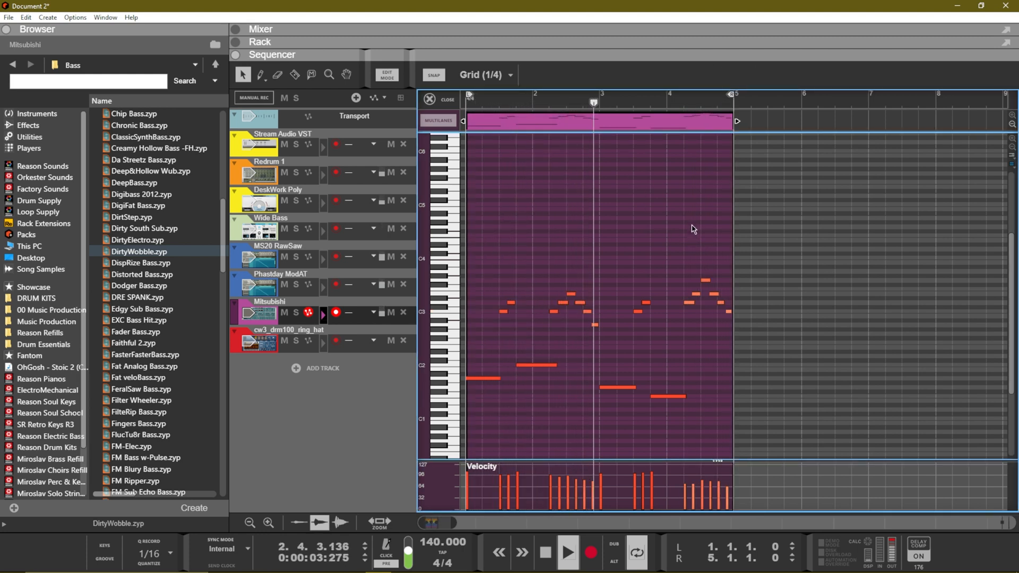
key(F6)
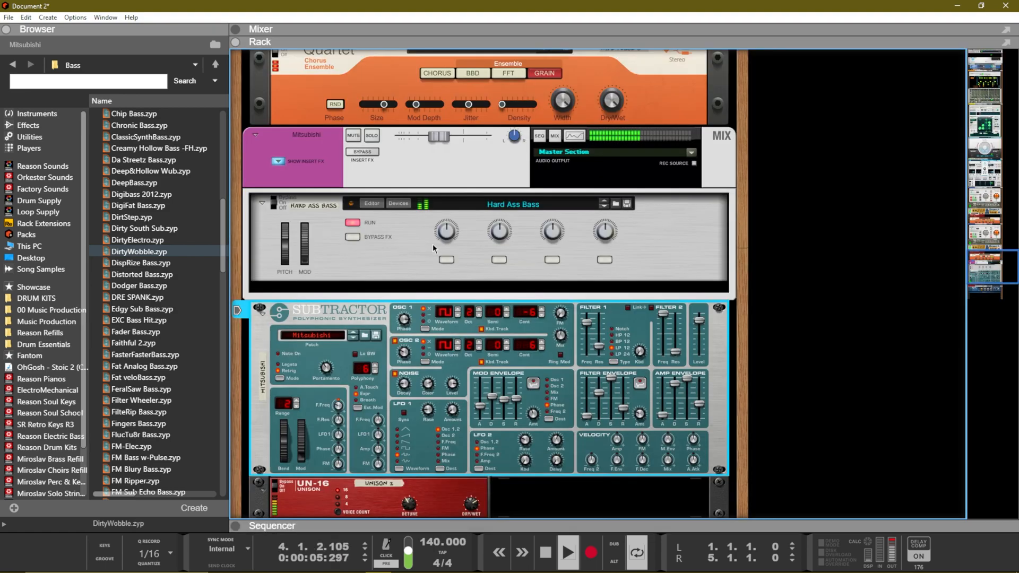